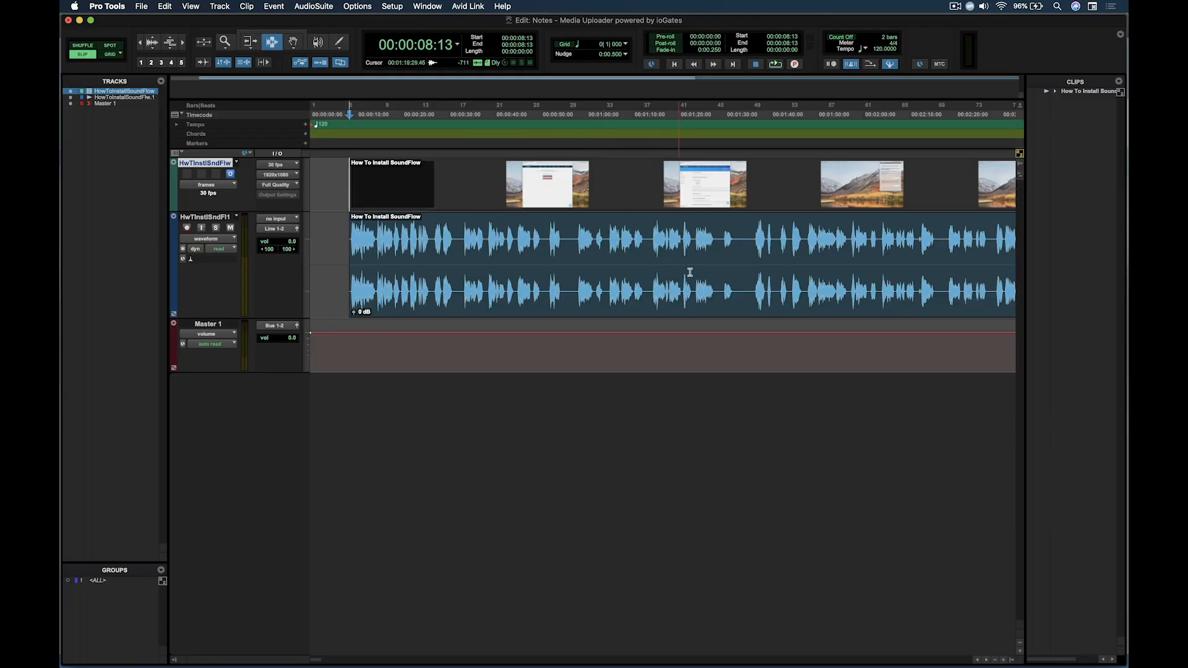
# Select 00:00:08:13 to 00:01:35:09 on the video and audio tracks and choose the current Pro Tools project for sharing
pyautogui.click(749, 275)
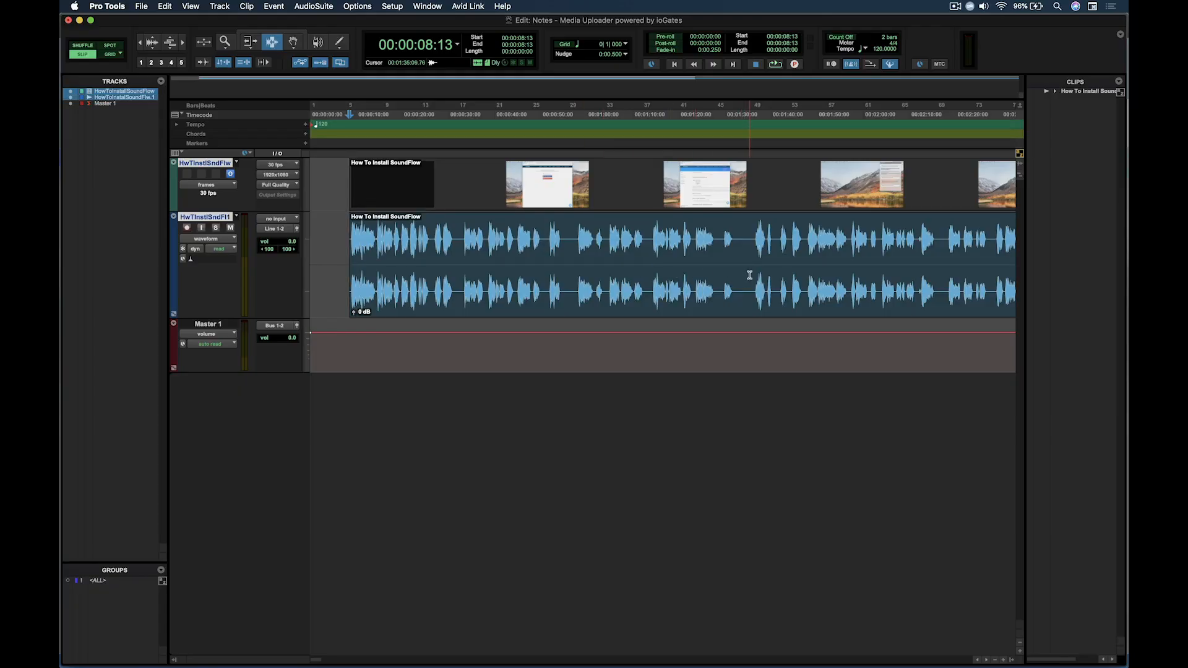
pyautogui.keyDown('shift'); pyautogui.click(749, 275); pyautogui.keyUp('shift')
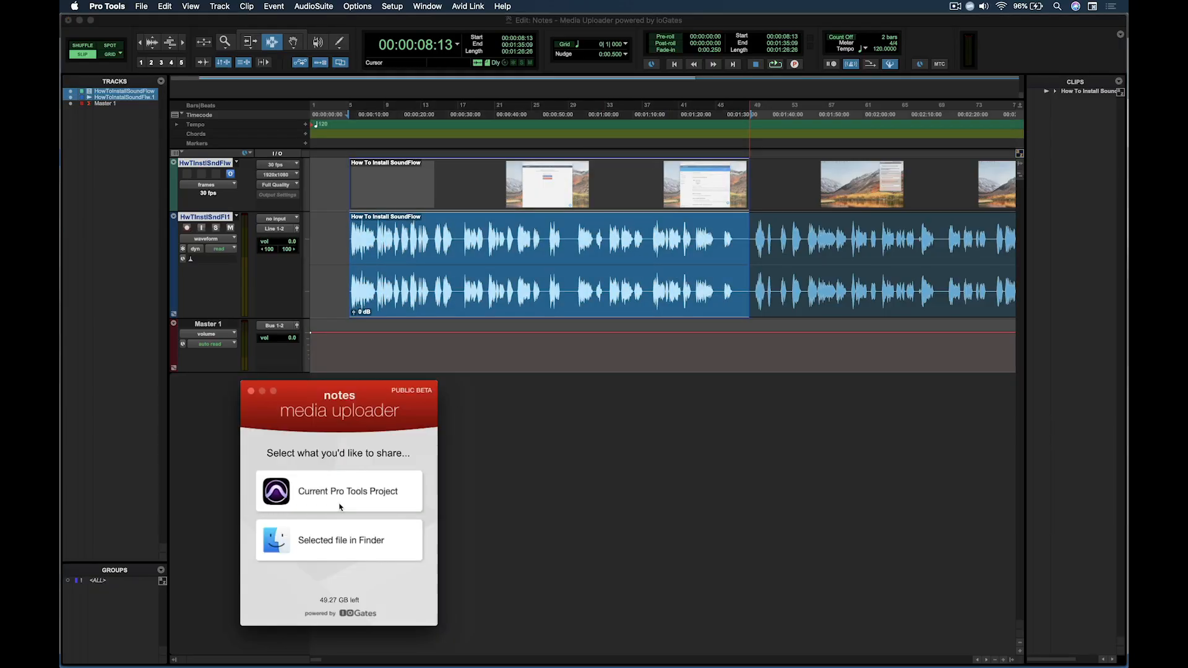
pyautogui.click(340, 506)
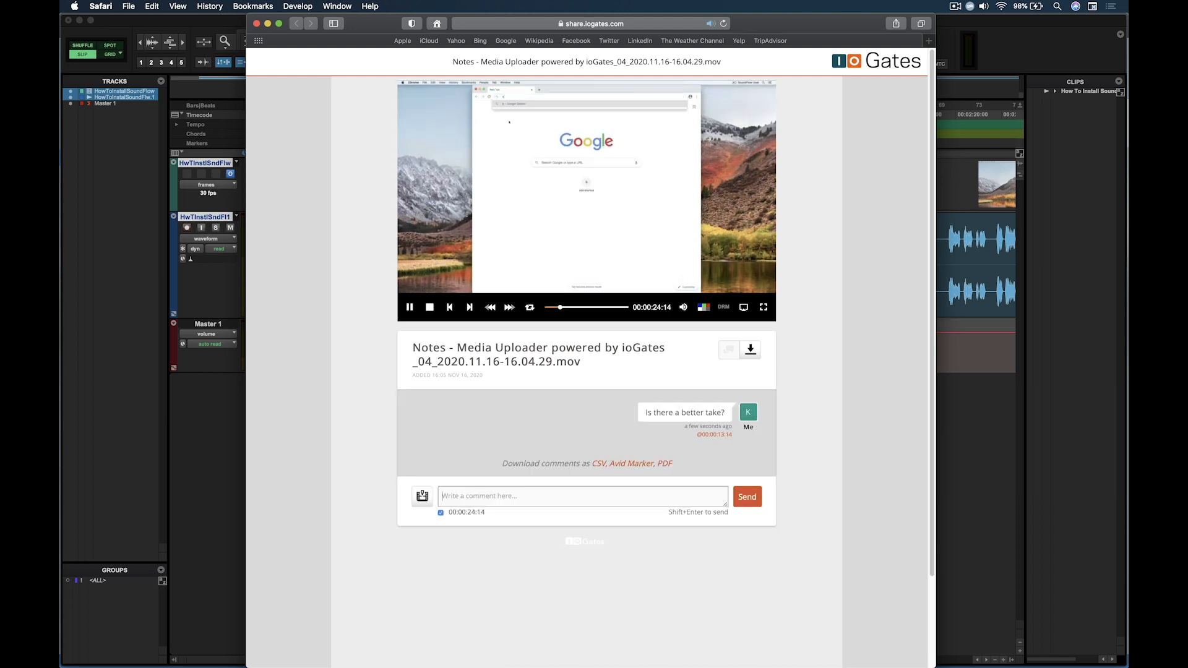
# In Safari, post the comments "This part is great!" and "Oops... Maybe fix this?" on the shared ioGates video
pyautogui.write('This')
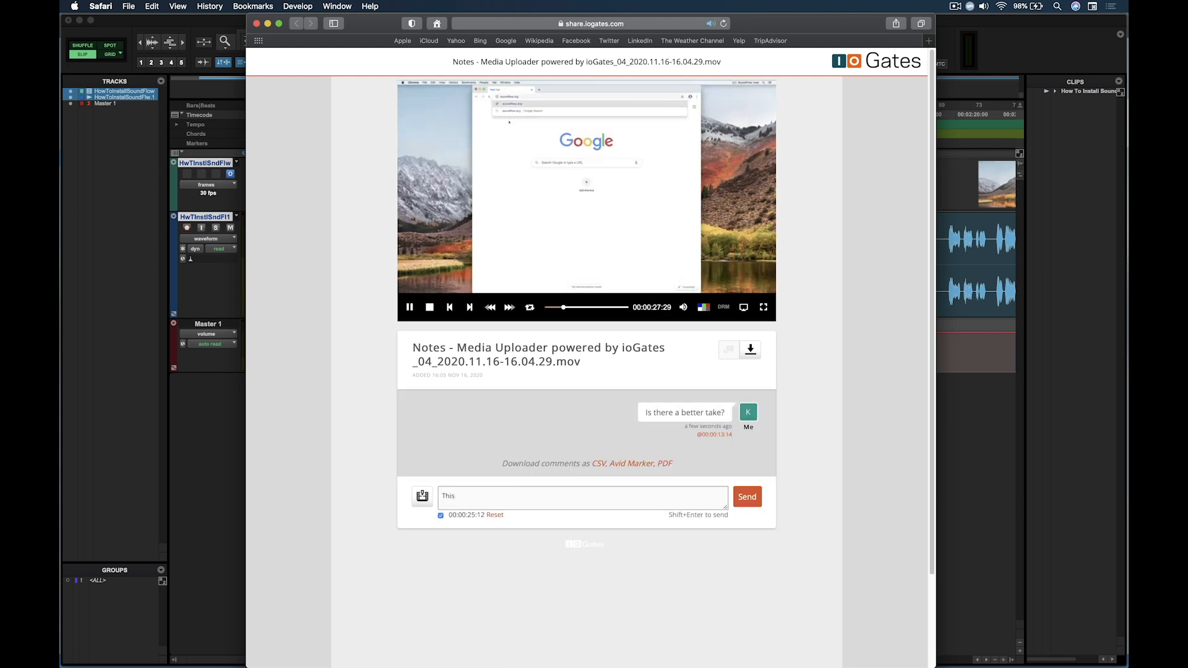
pyautogui.write(' part is great!')
pyautogui.hotkey('shift', 'Return')
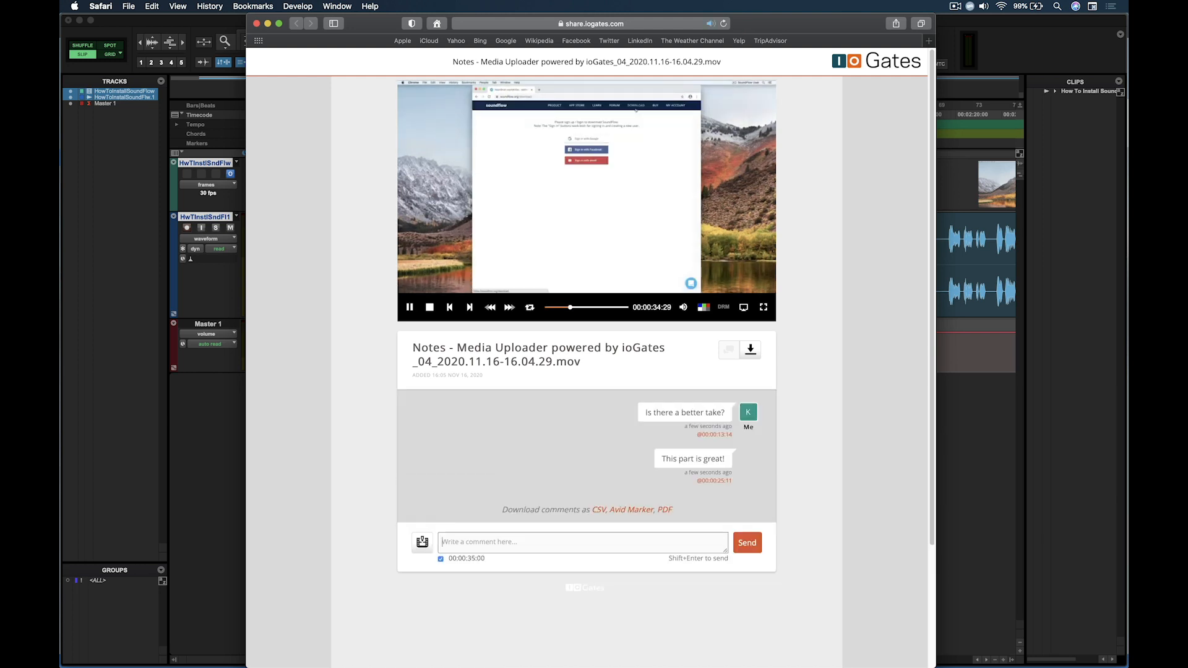
pyautogui.write('Need')
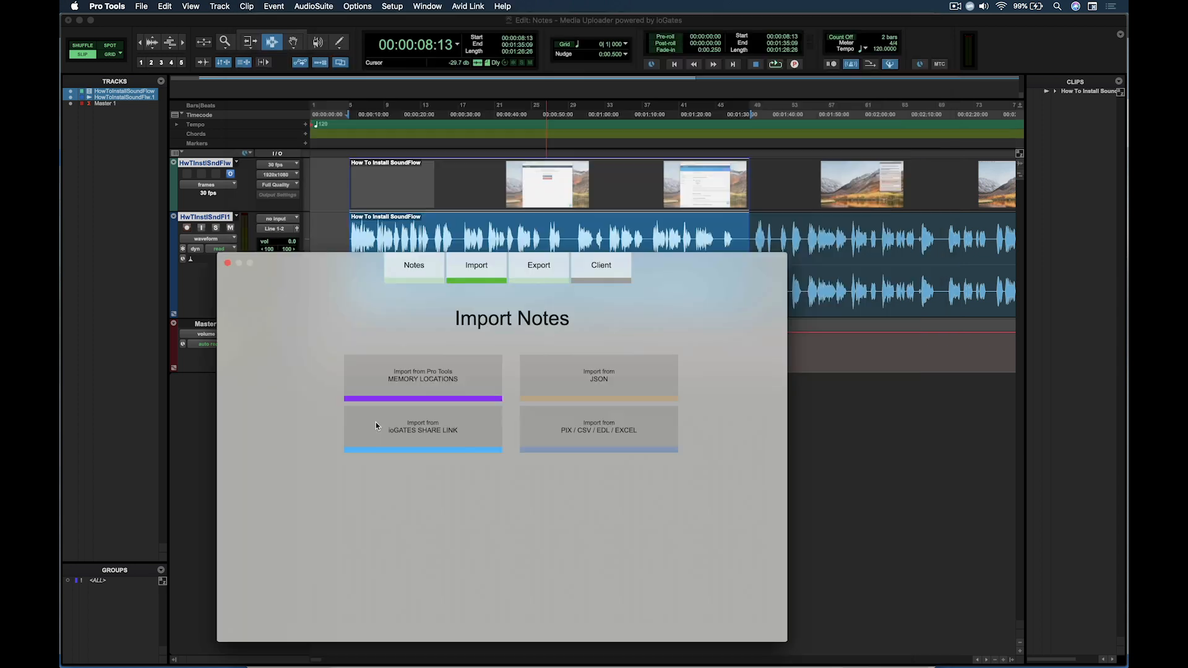
# Back in Pro Tools, import the video comments into Notes from the ioGates share link and open the notes export options
pyautogui.click(374, 428)
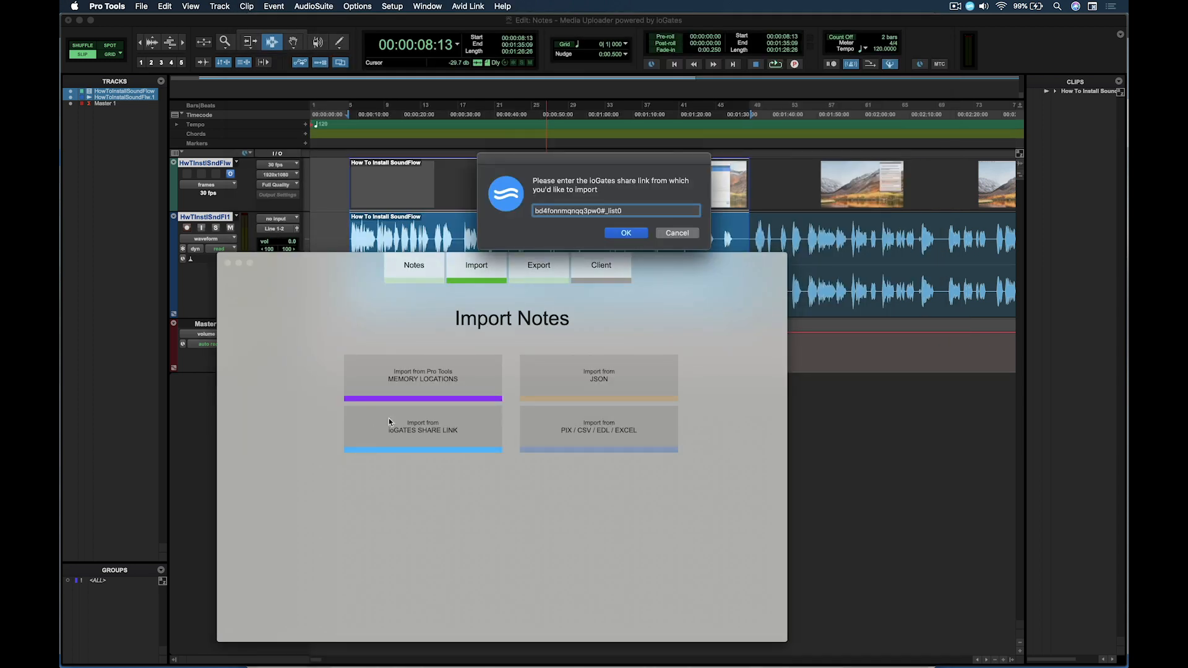
pyautogui.click(633, 237)
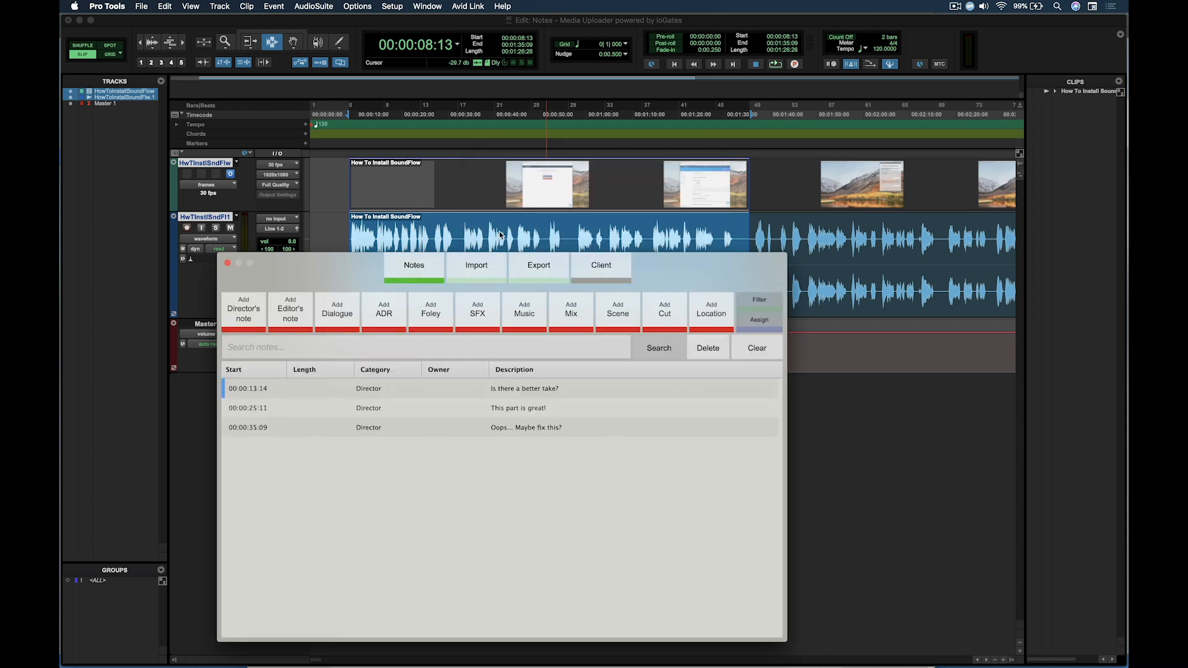
pyautogui.click(539, 266)
pyautogui.click(469, 381)
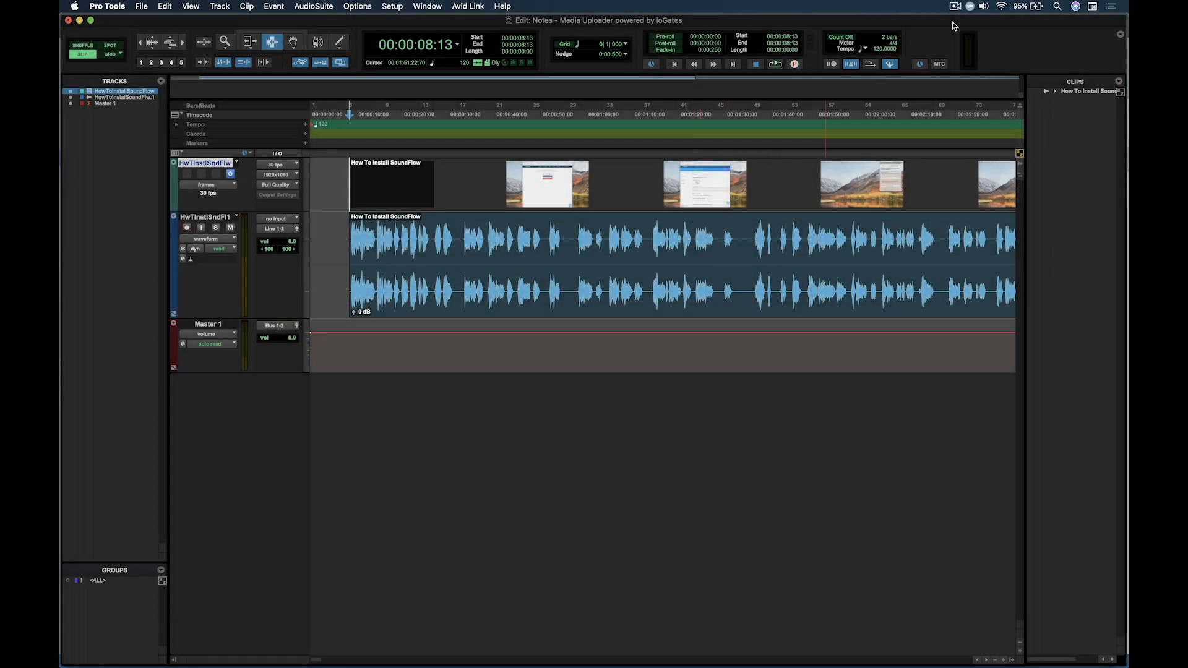
# Open SoundFlow, search its store for "notes" and install the Notes package, version 1.2.0-preview.24
pyautogui.click(970, 9)
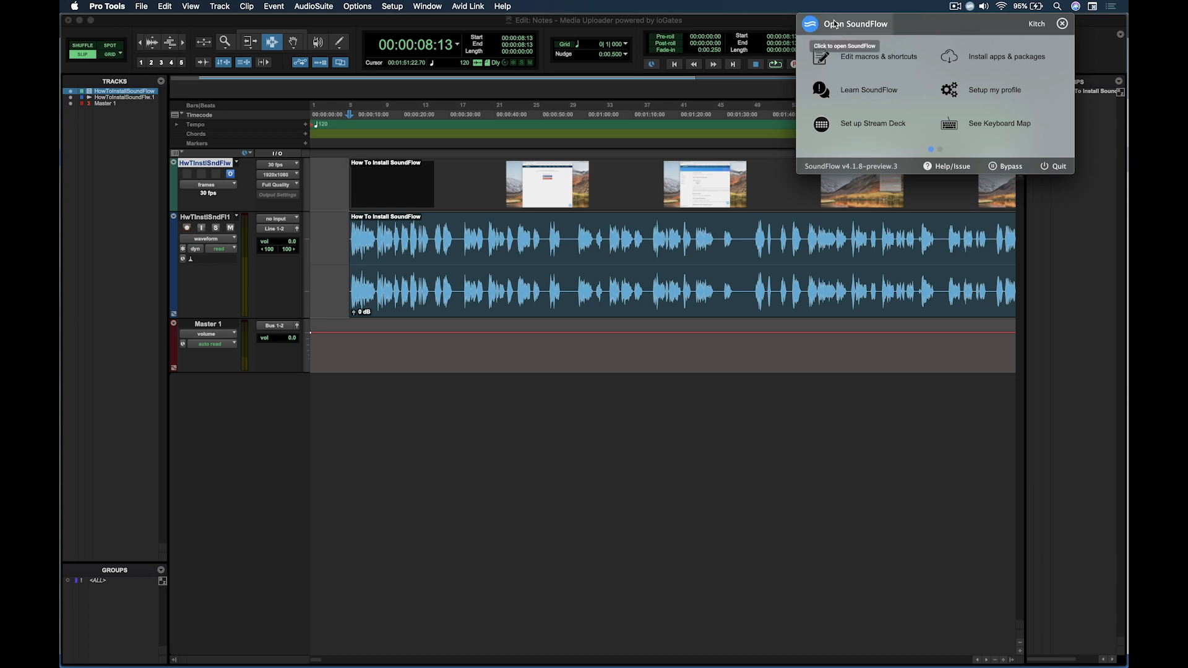
pyautogui.click(809, 27)
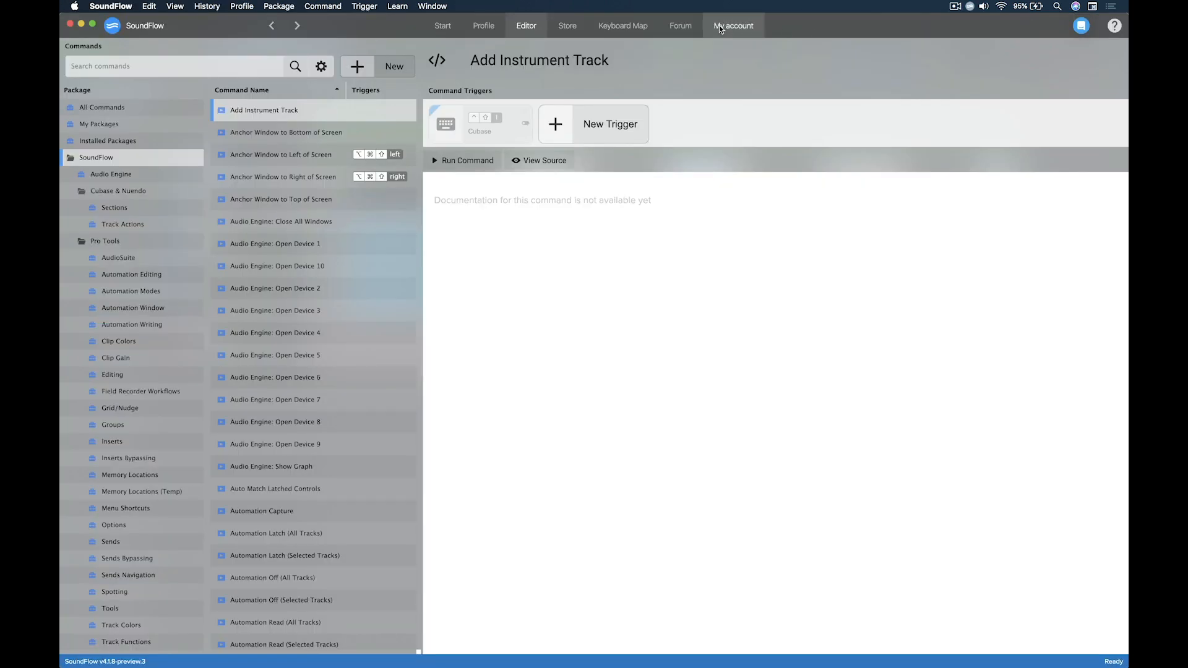
pyautogui.click(585, 31)
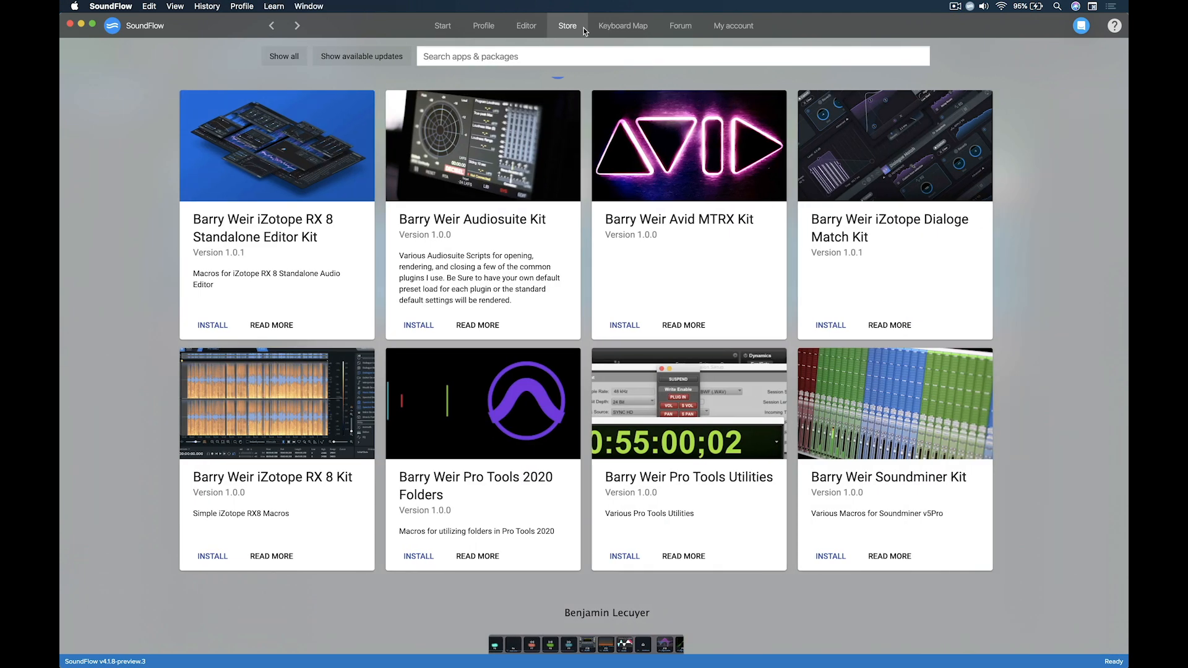
pyautogui.click(561, 56)
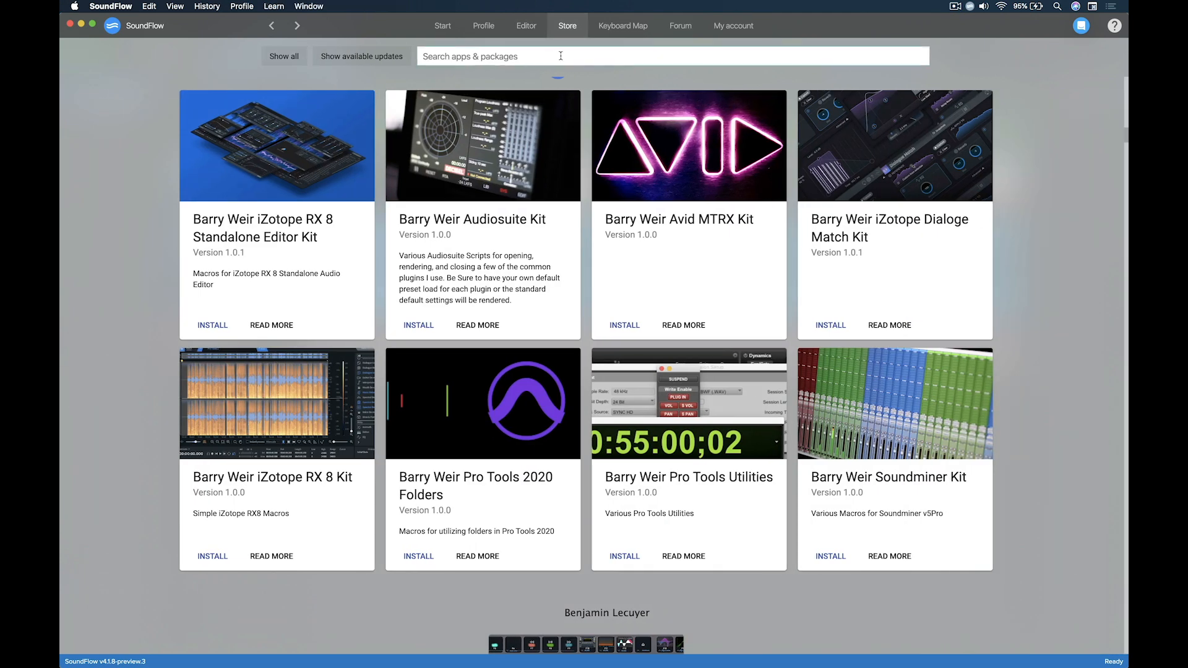
pyautogui.write('notes')
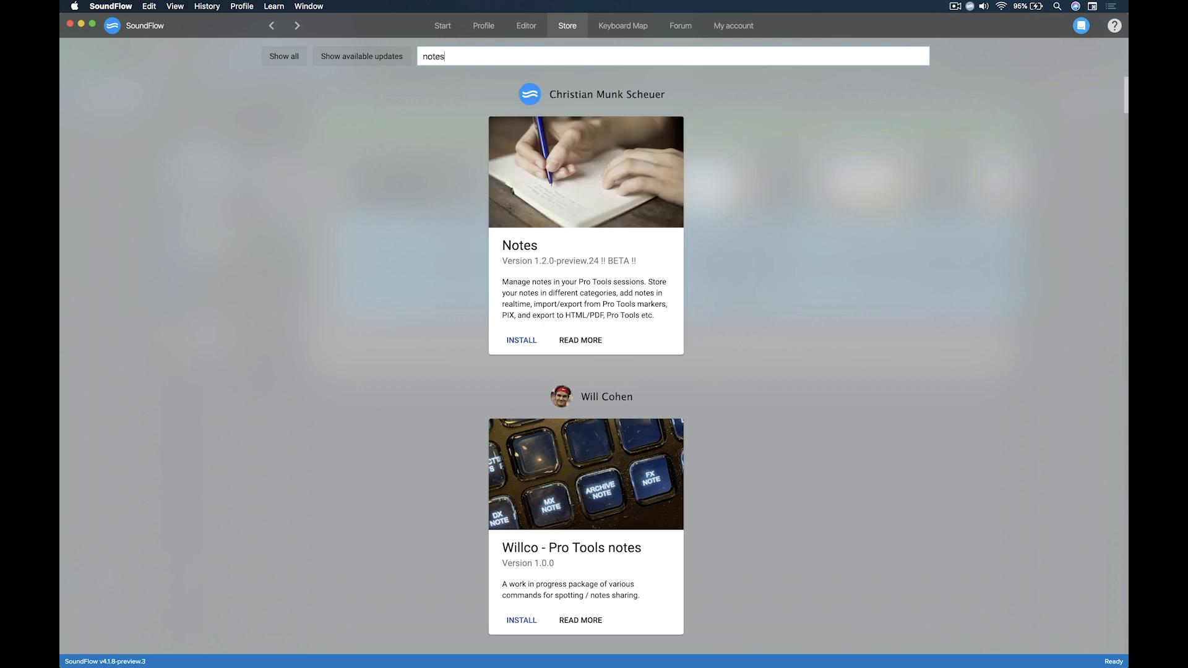
pyautogui.click(519, 344)
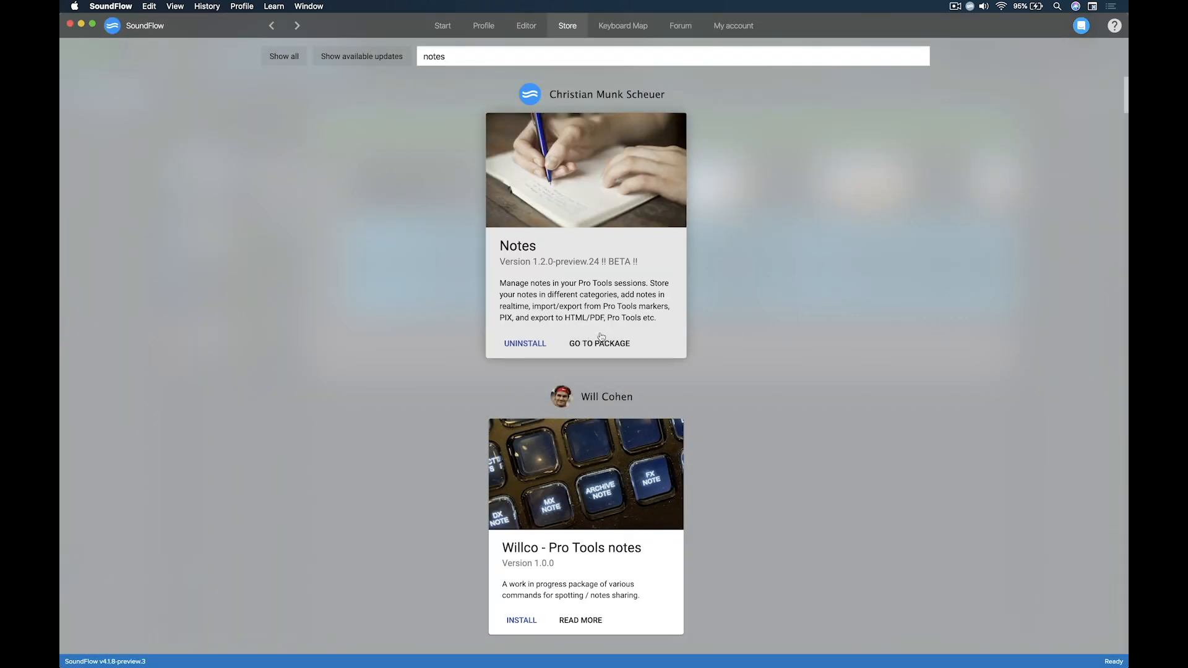
# Open the installed Notes package and give its Notes app a keyboard trigger of Control+Shift+N for all apps
pyautogui.click(599, 344)
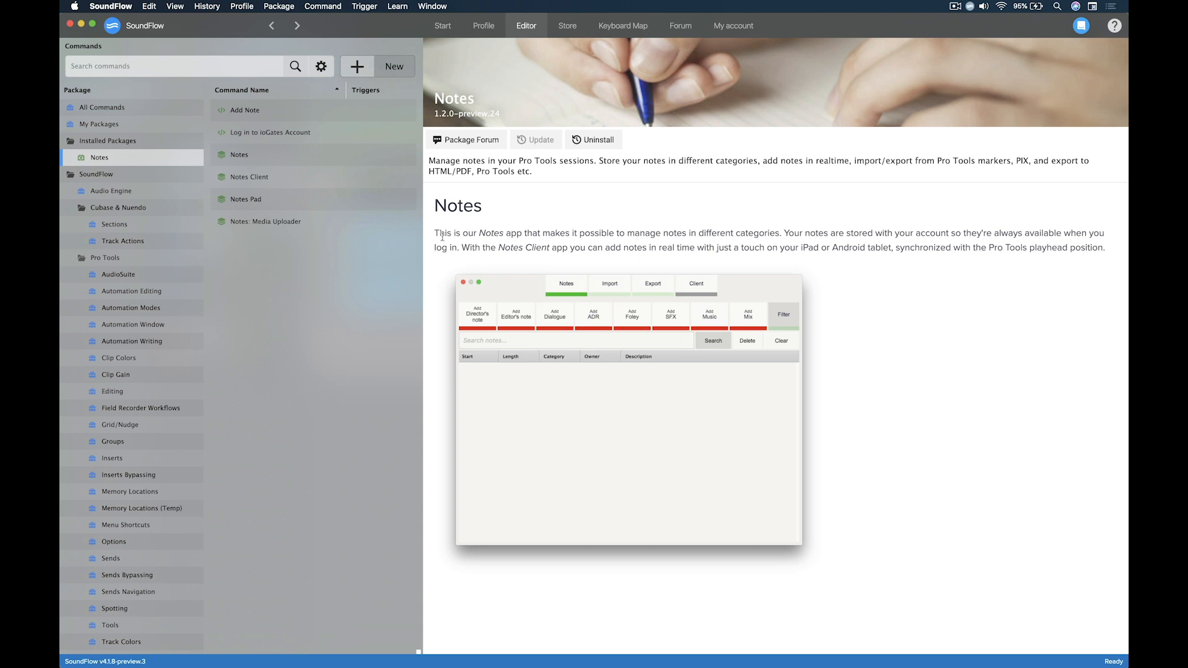
pyautogui.click(339, 153)
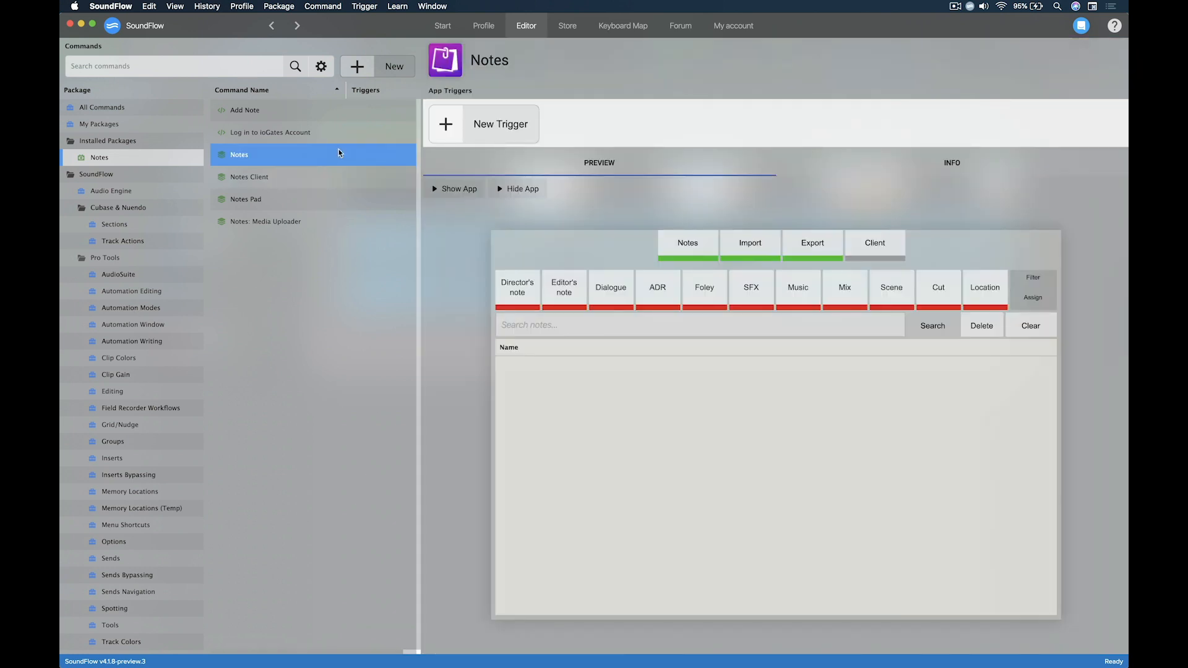
pyautogui.click(480, 136)
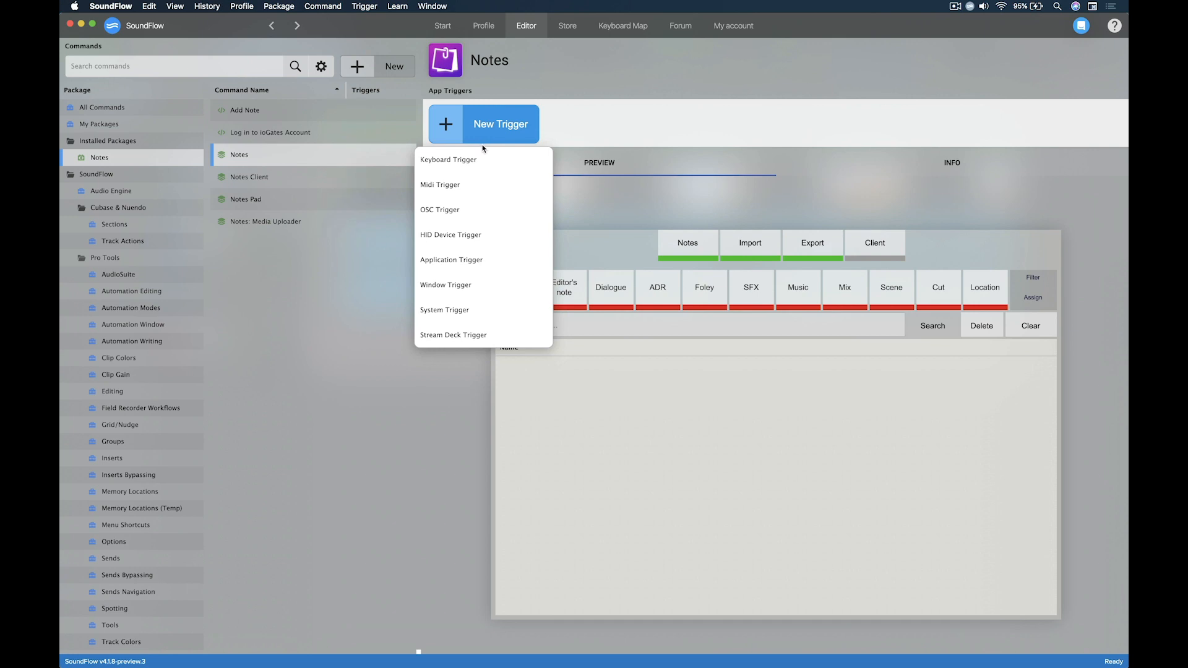
pyautogui.click(491, 163)
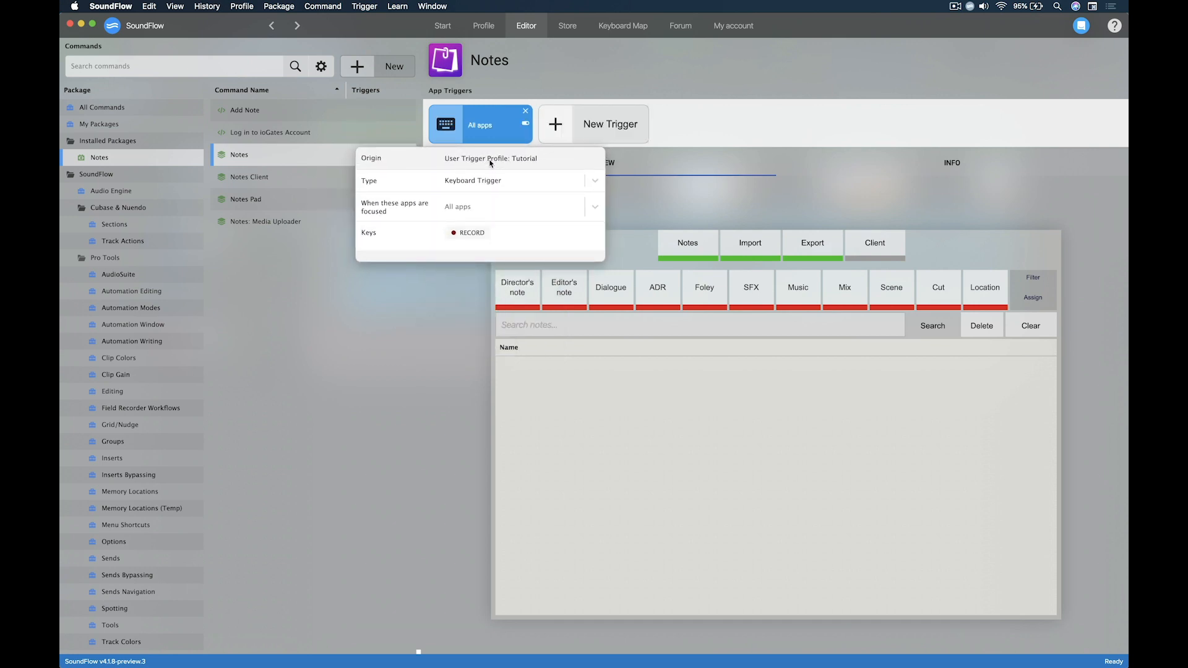
pyautogui.click(468, 232)
pyautogui.hotkey('ctrl', 'shift', 'n')
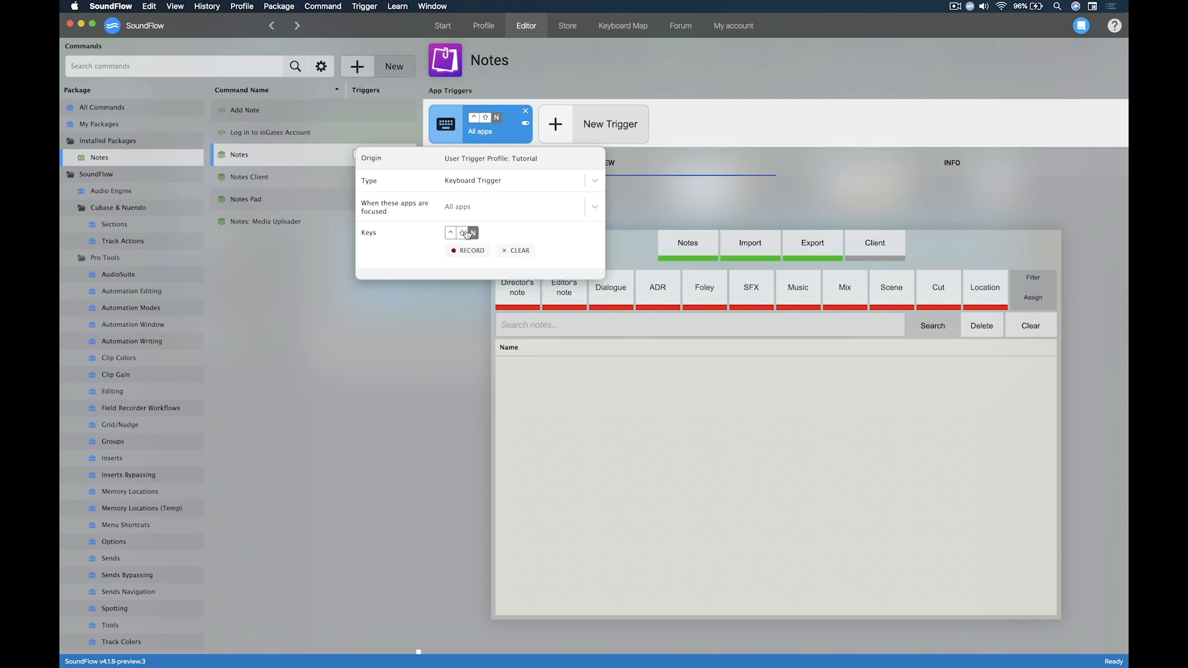
pyautogui.click(445, 295)
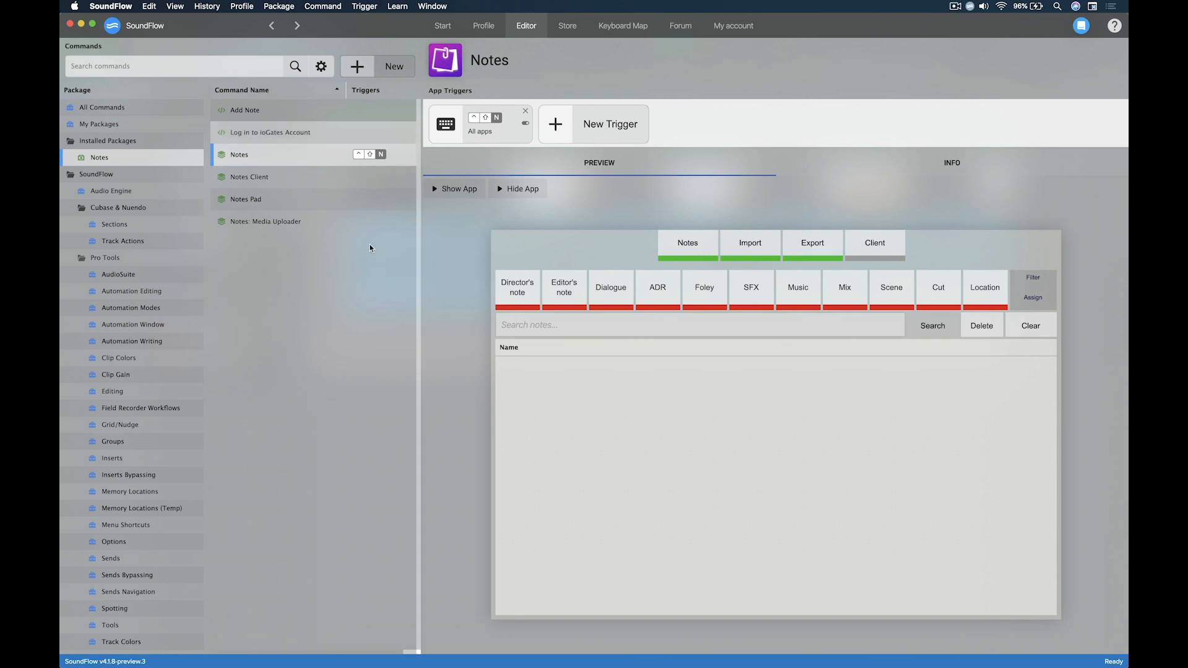
# Give the Notes: Media Uploader surface a keyboard trigger of Control+Shift+M for all apps
pyautogui.click(338, 226)
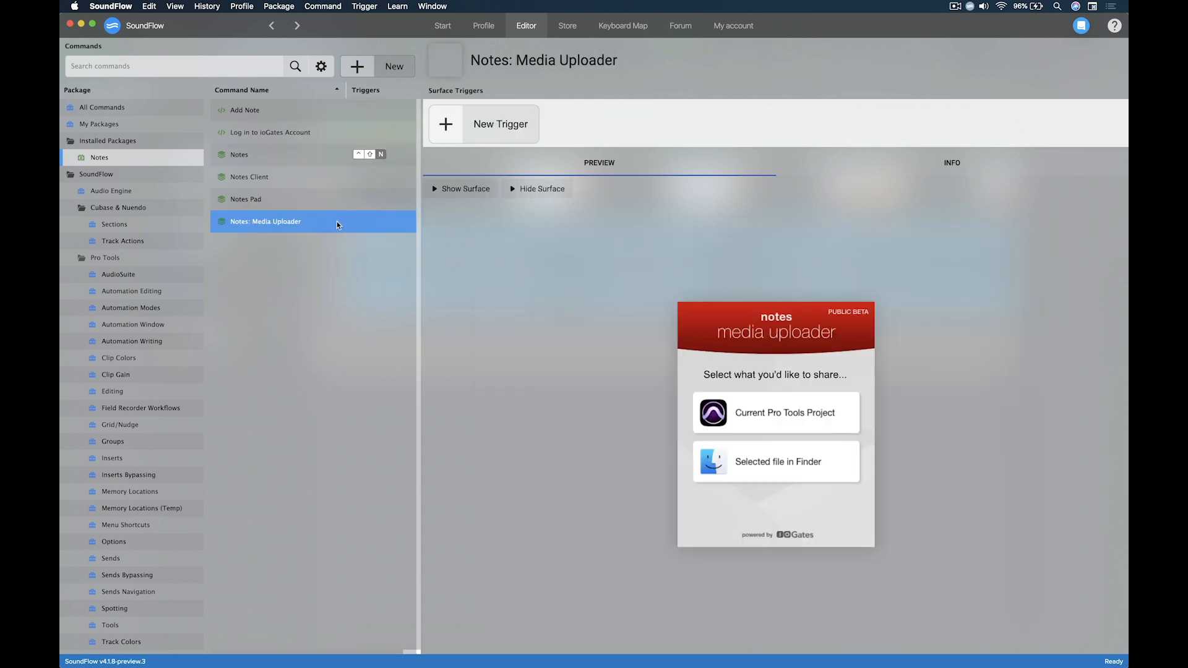
pyautogui.click(477, 136)
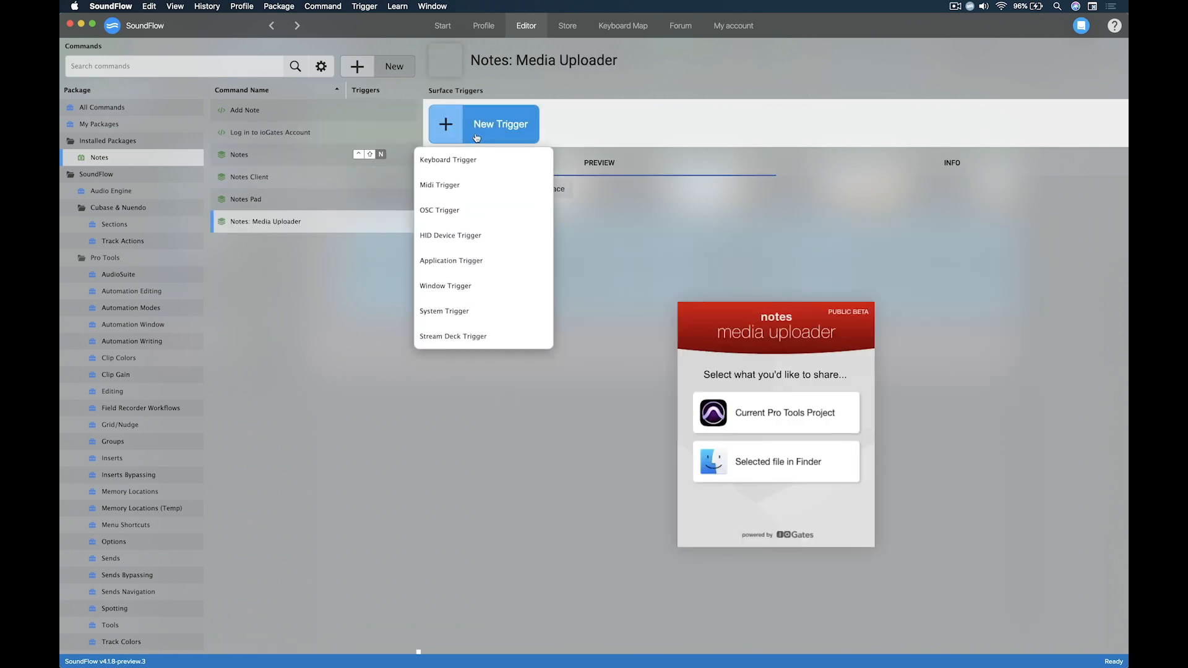
pyautogui.click(489, 165)
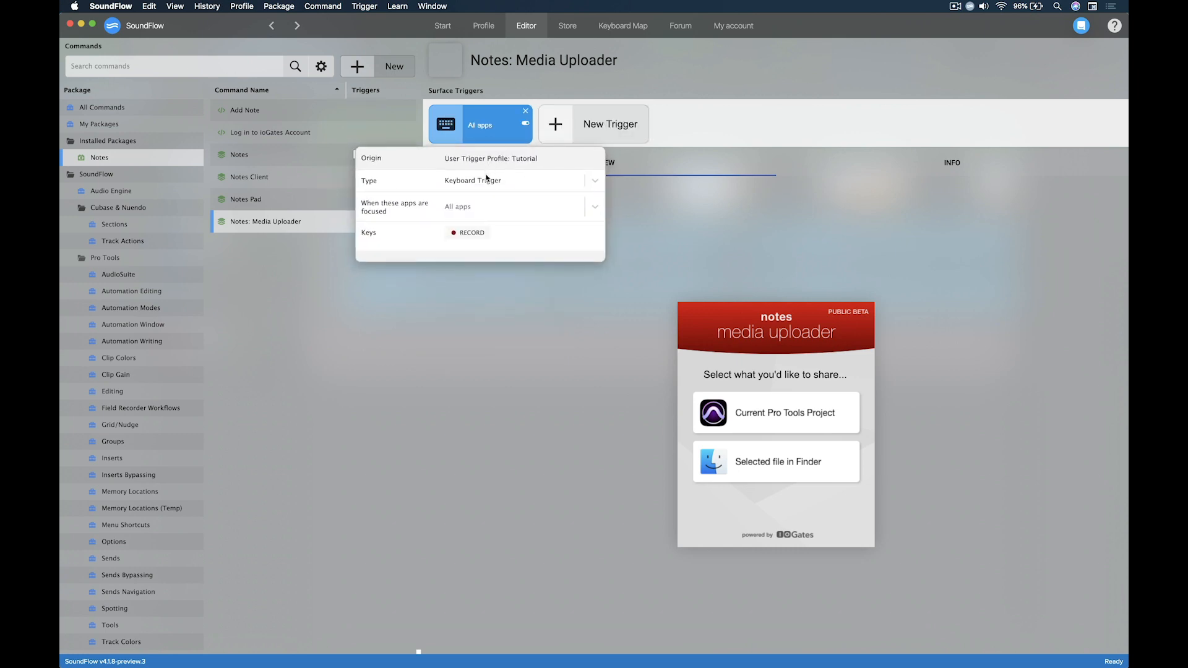
pyautogui.click(469, 233)
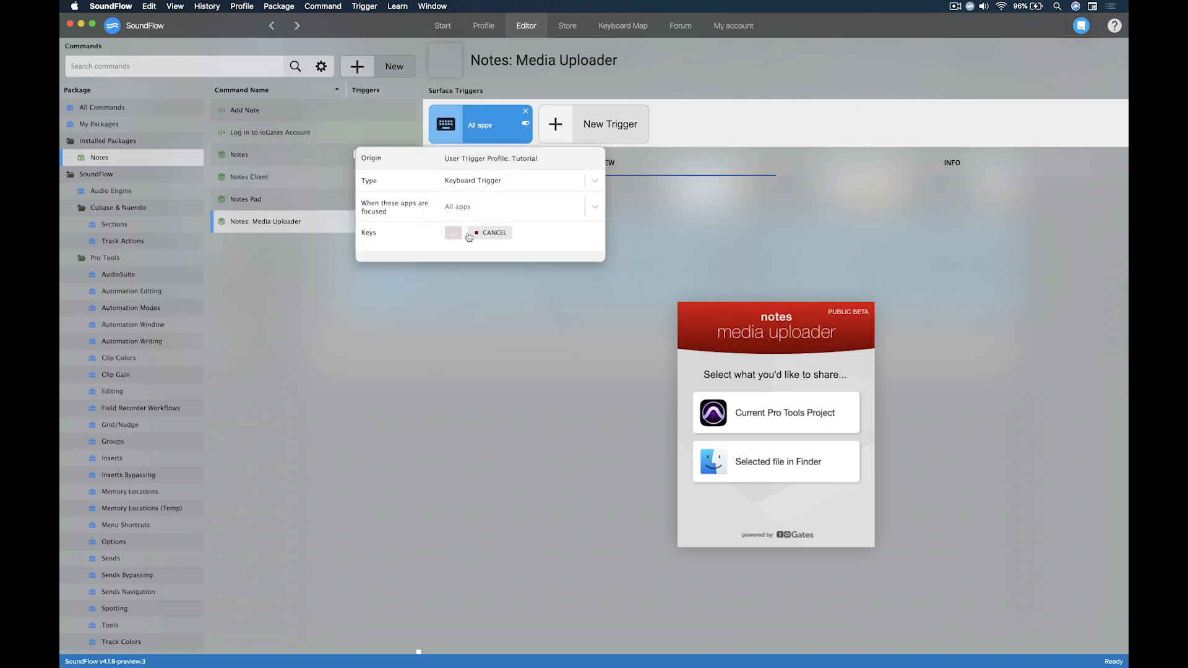
pyautogui.hotkey('ctrl', 'shift', 'm')
pyautogui.click(467, 301)
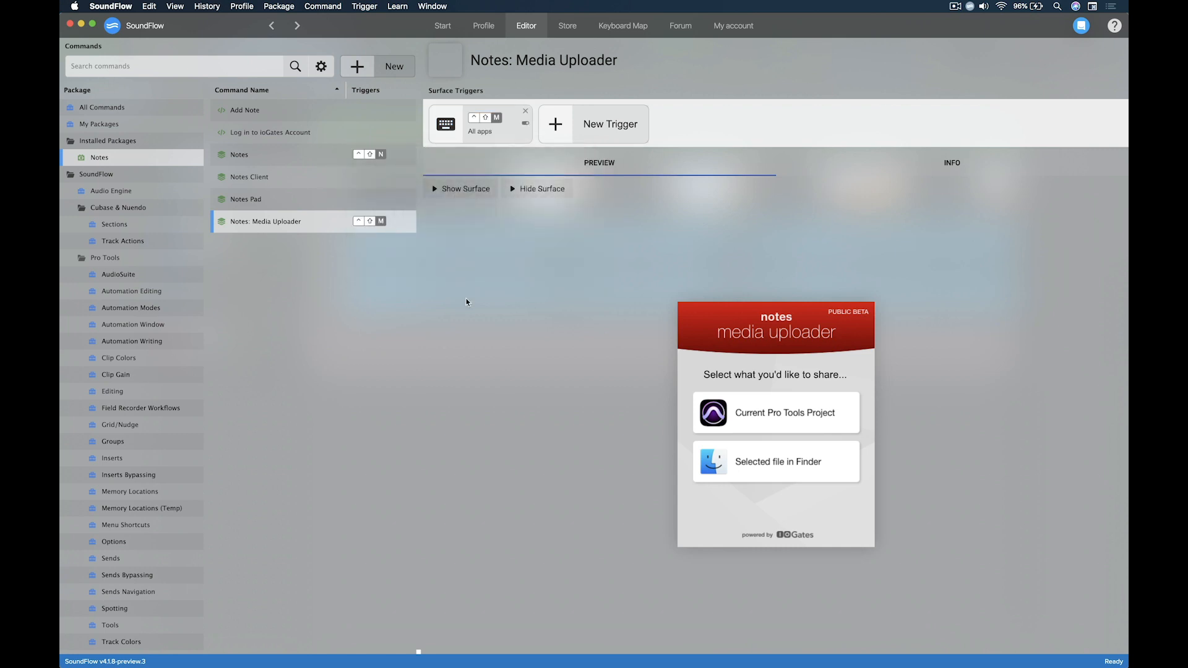
# Switch to Pro Tools, select 00:00:08:13 to 00:01:35:09 on both clips, and move the media uploader window below the tracks
pyautogui.press('super+Tab')
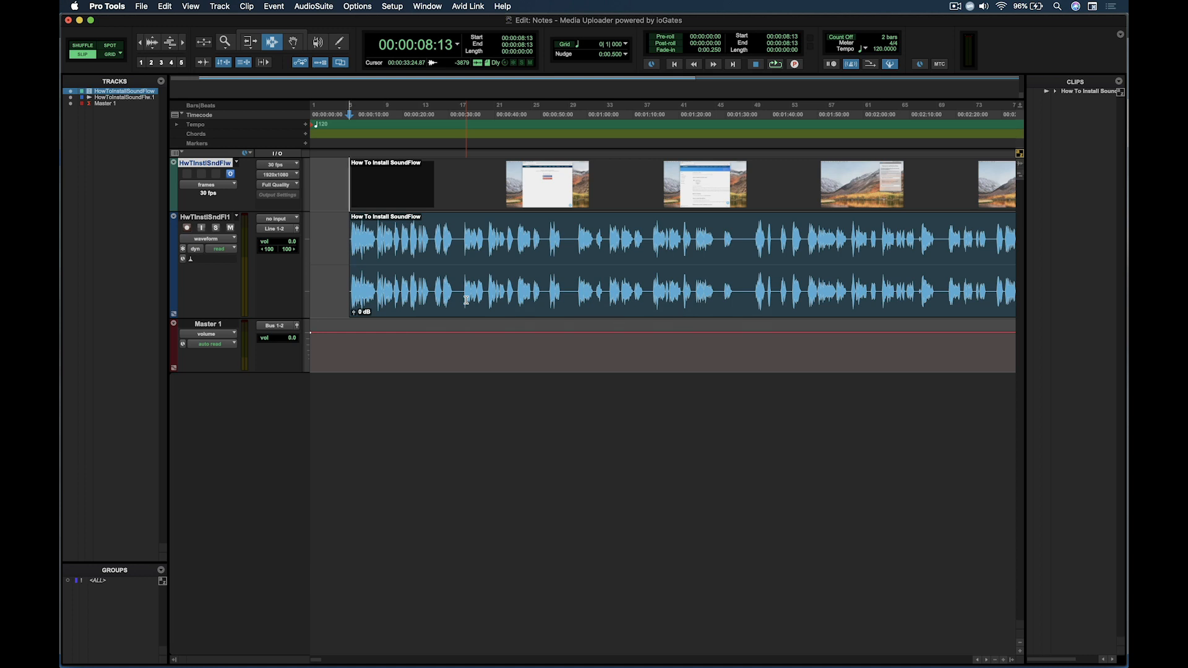
pyautogui.keyDown('shift'); pyautogui.click(749, 275); pyautogui.keyUp('shift')
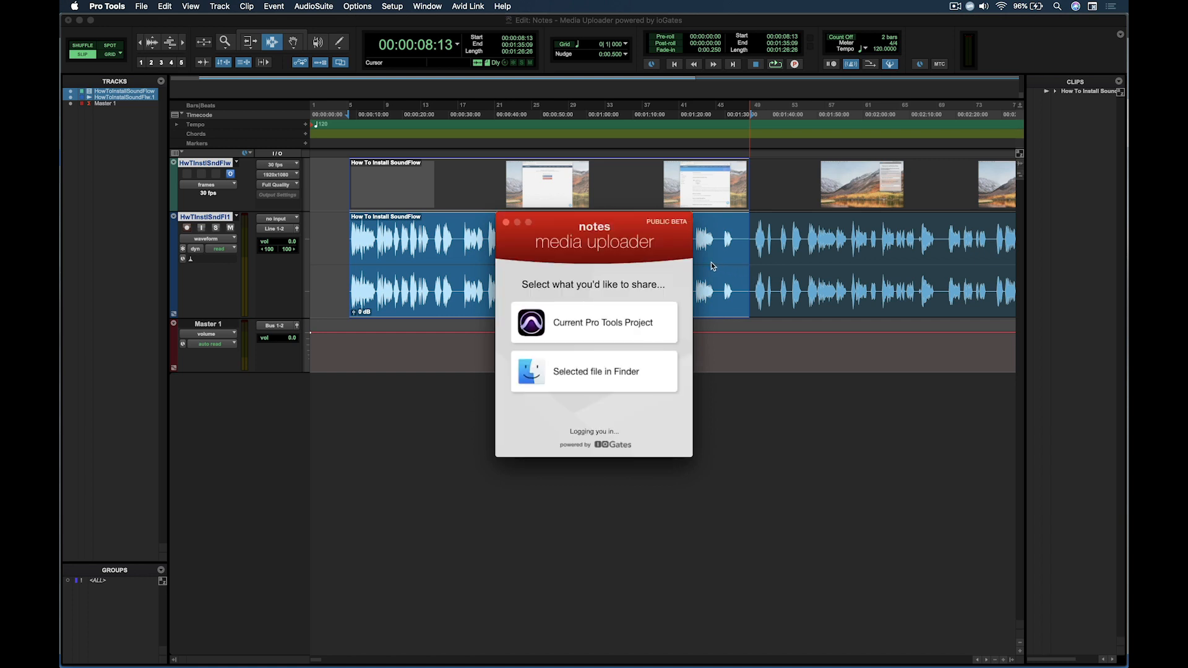
pyautogui.moveTo(629, 222); pyautogui.dragTo(374, 391)
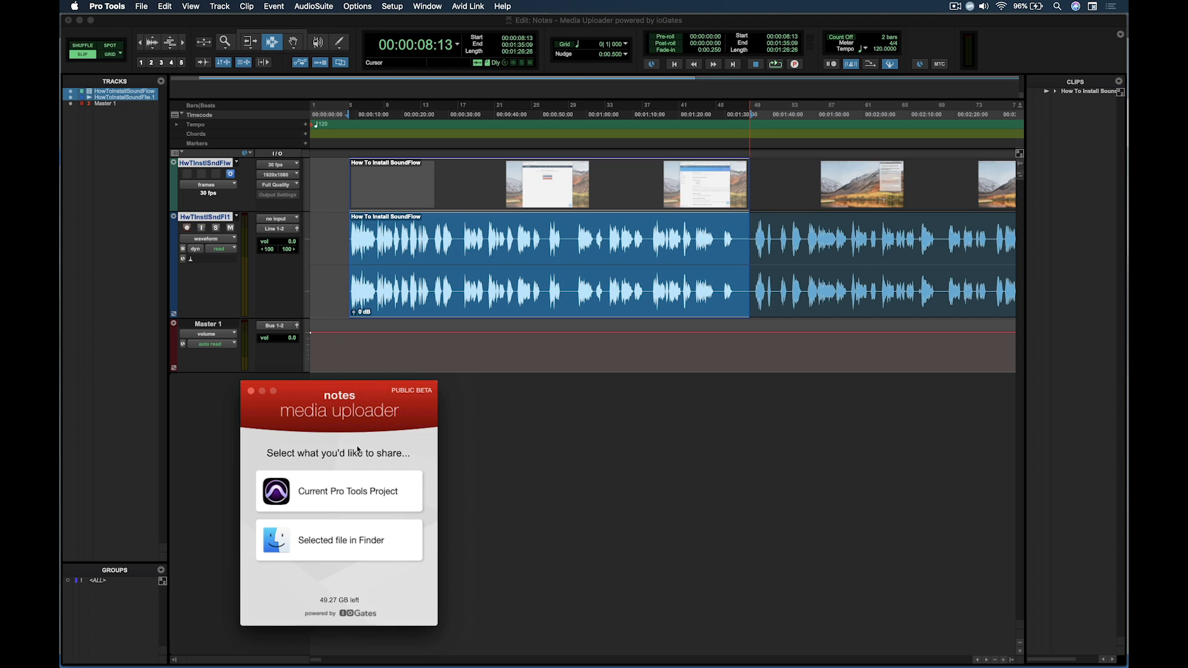
# Share the current Pro Tools project, with Line 1-2 (Stereo) to MacBook Pro Speakers 1-2 as the audio output to bounce
pyautogui.click(340, 508)
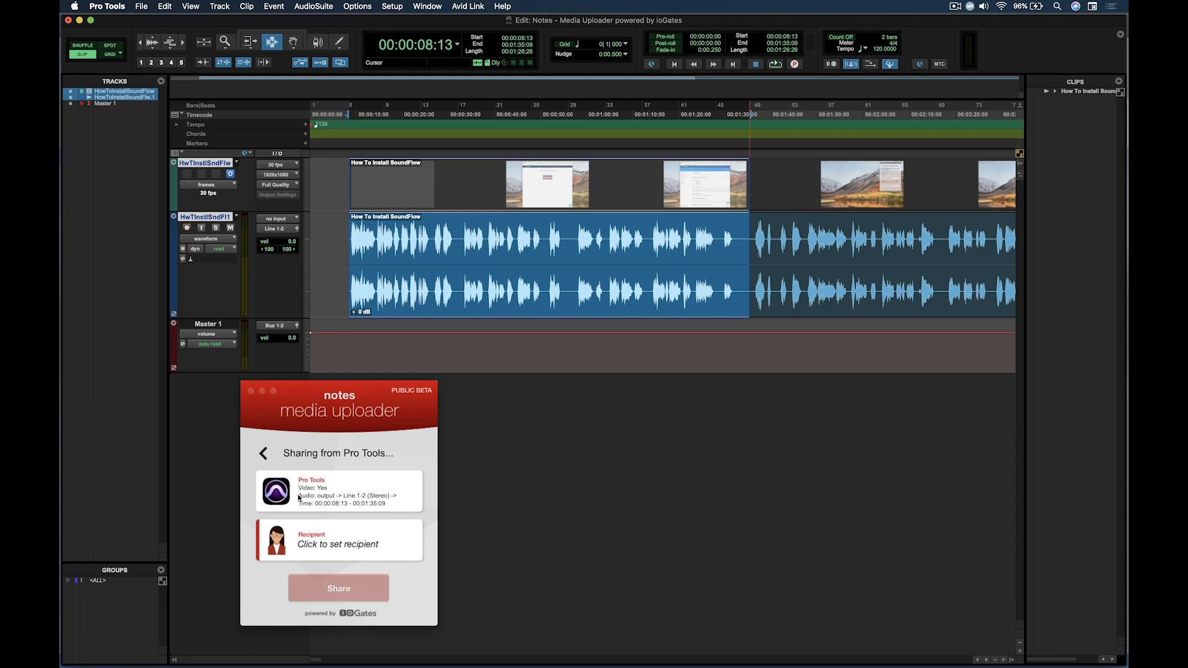
pyautogui.click(350, 500)
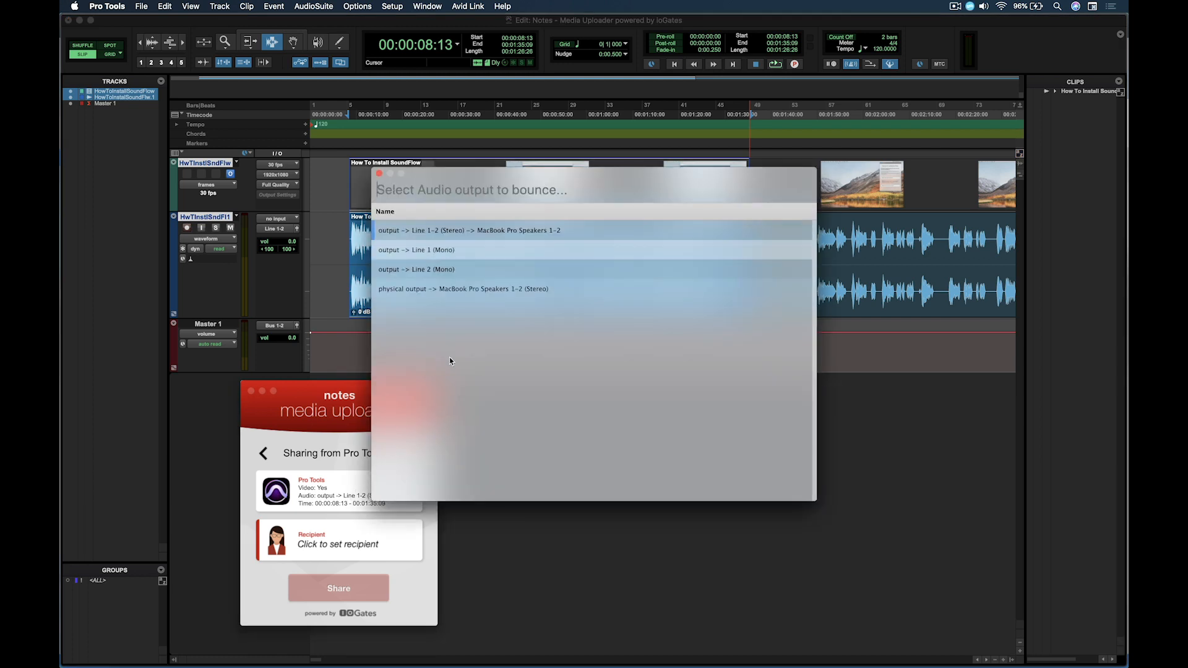
pyautogui.click(540, 231)
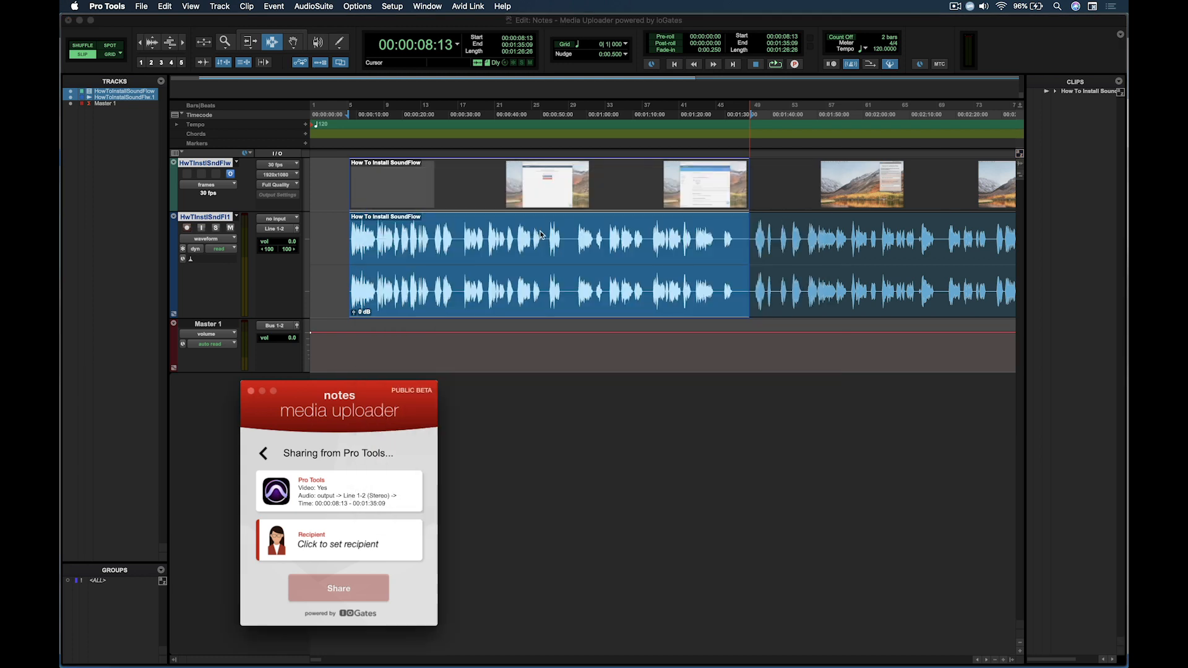
# Enter the recipient's email address, share the selected project range with them, and close the upload confirmation
pyautogui.click(401, 545)
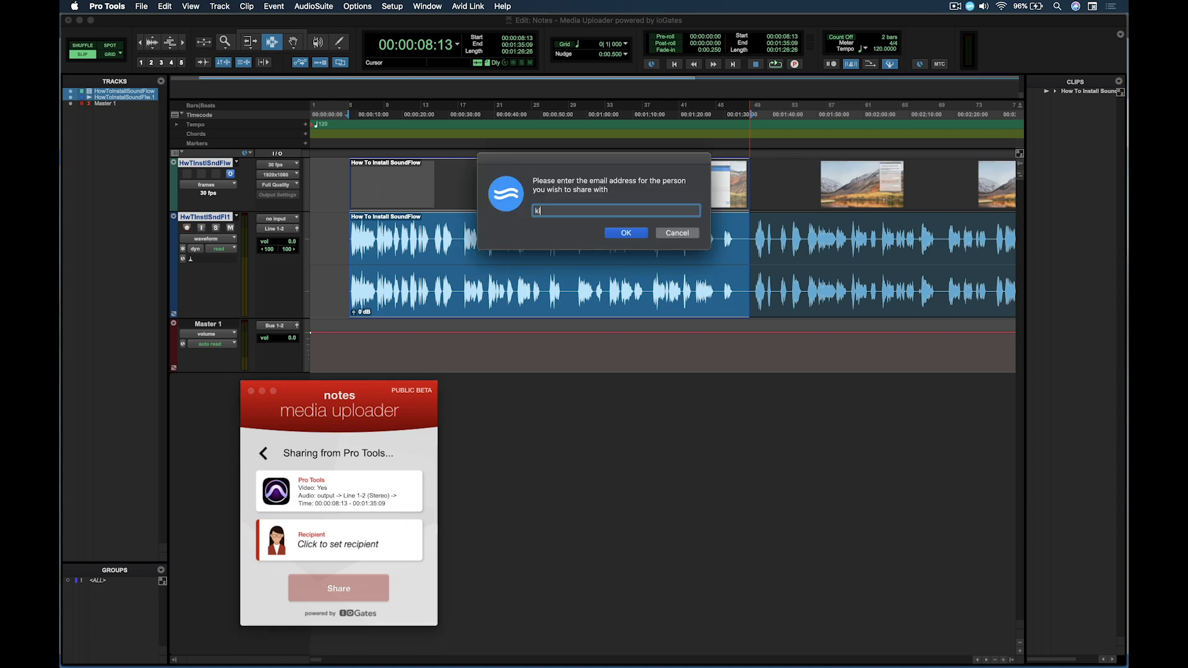
pyautogui.click(640, 234)
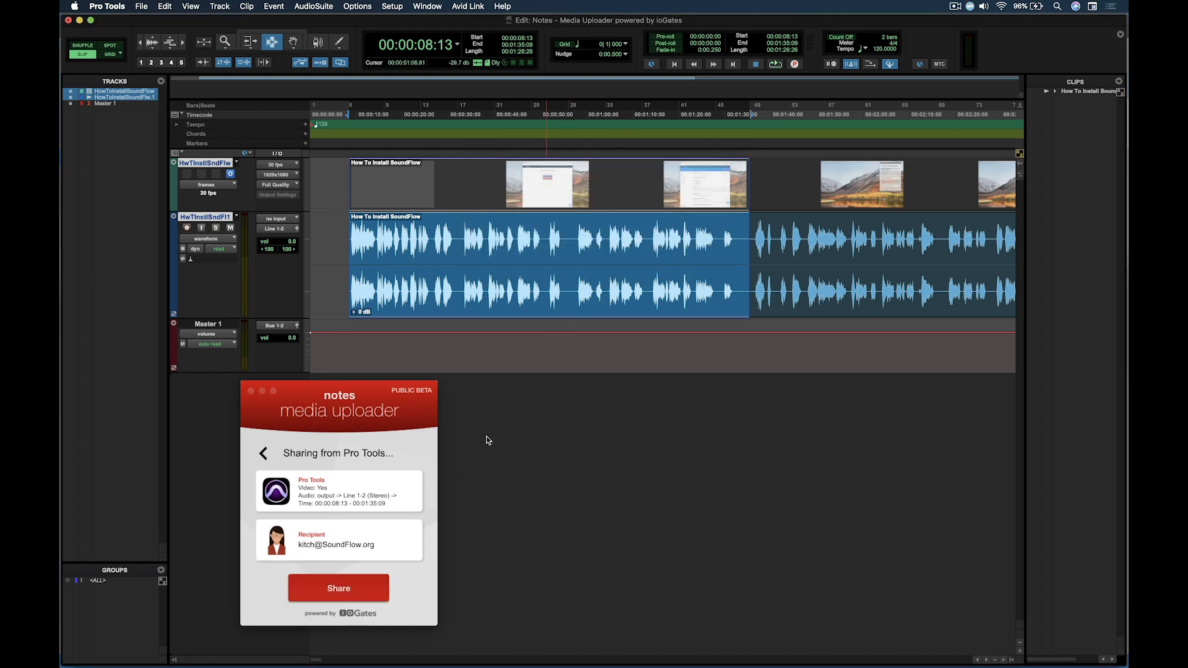
pyautogui.click(363, 585)
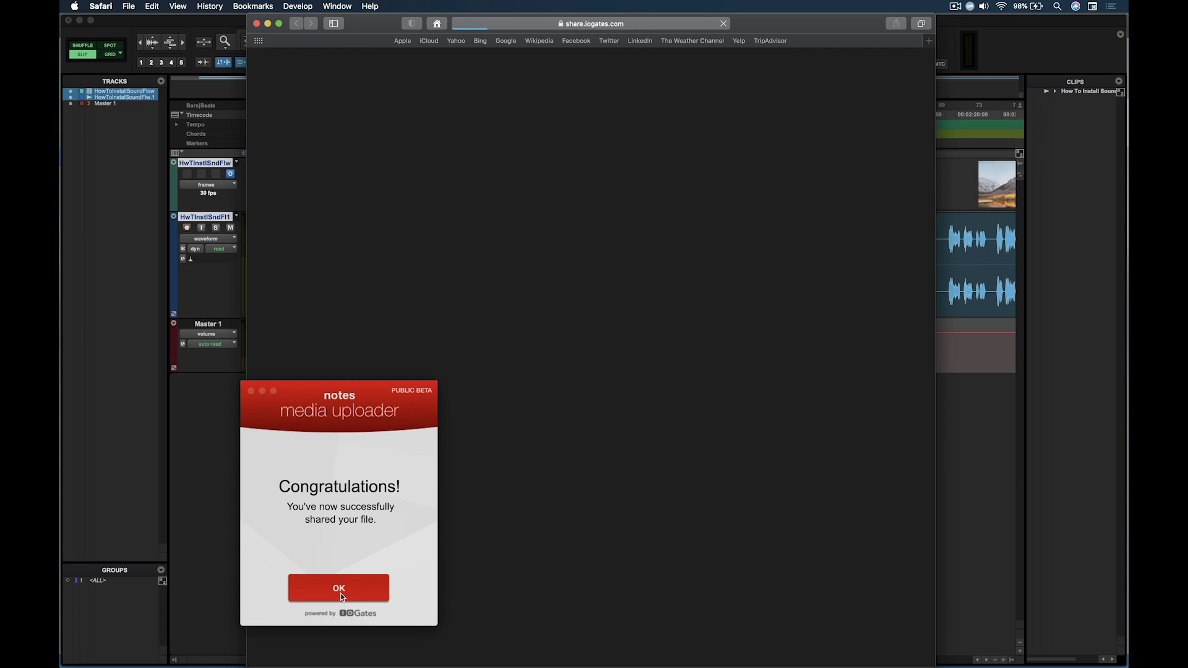
pyautogui.click(340, 593)
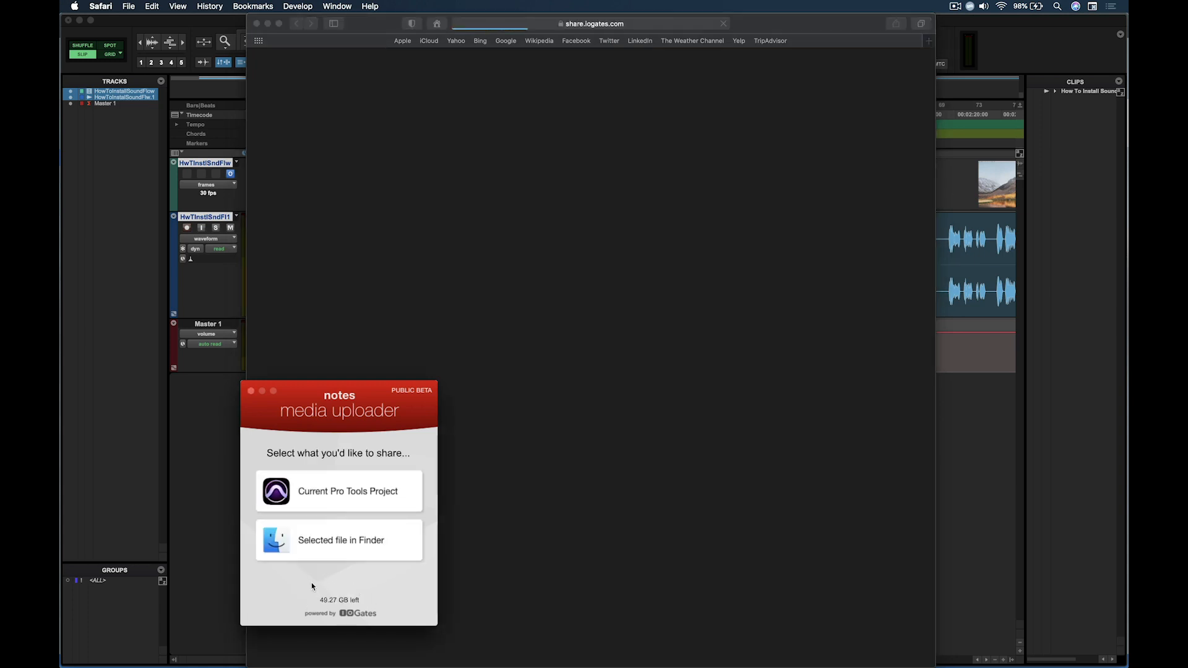
# Close the media uploader, and with the shared video playing, post the comment "Is there a better take?" at 00:00:13:14
pyautogui.click(251, 392)
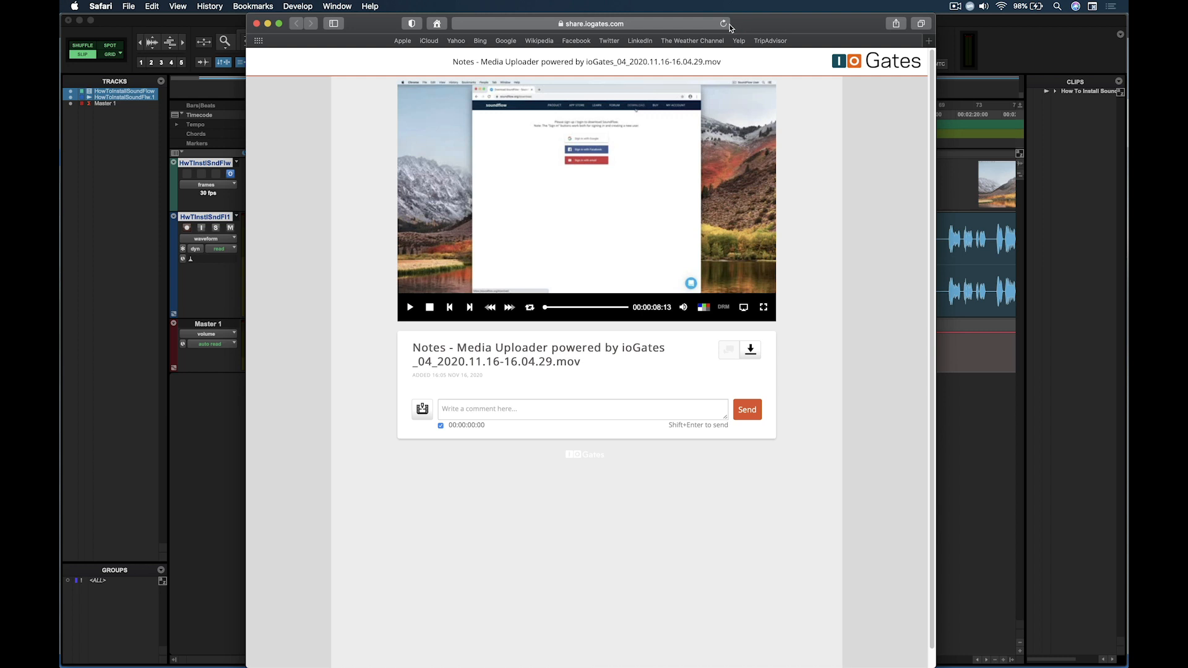
pyautogui.click(410, 308)
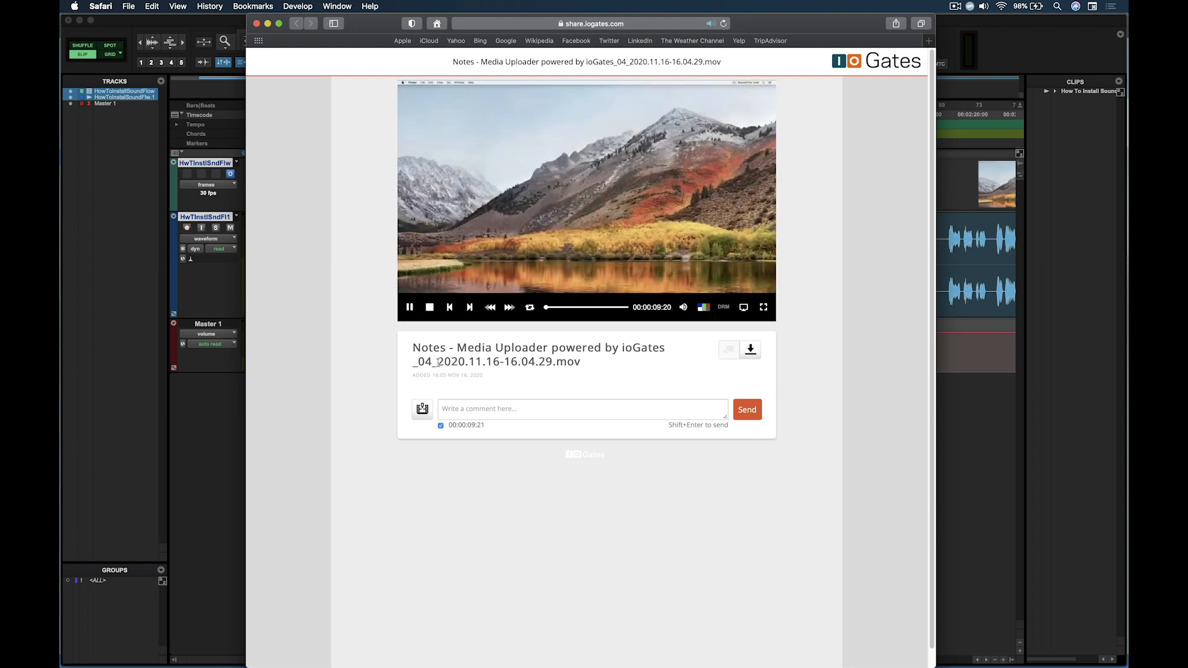
pyautogui.click(444, 411)
pyautogui.write('Is there a bet')
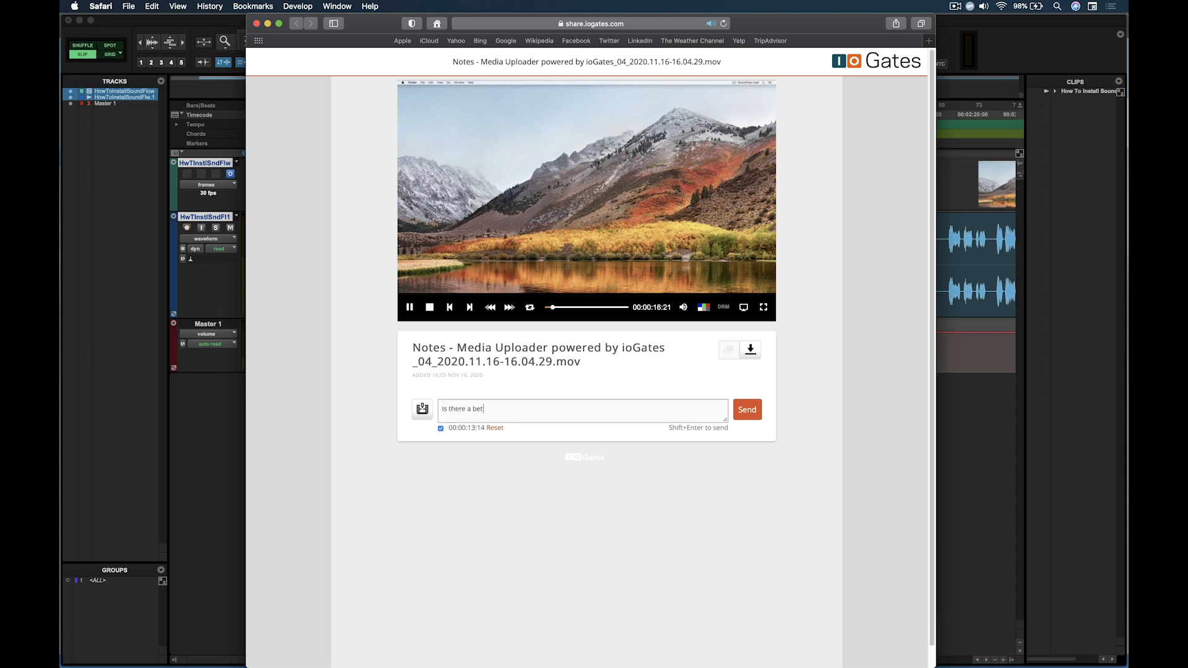
pyautogui.write('ter take?')
pyautogui.hotkey('shift', 'Return')
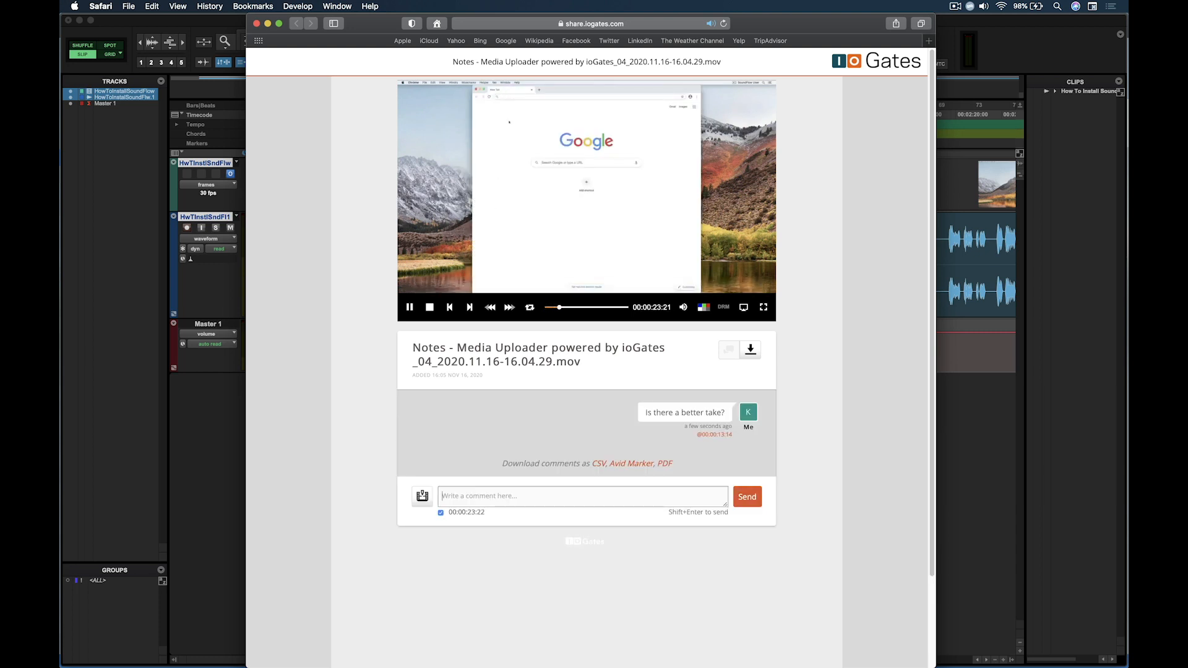
# Post the comments "This part is great!" at 00:00:25:11 and "Oops... Maybe fix this?" at 00:00:35:09 on the playing video
pyautogui.write('This part is grea')
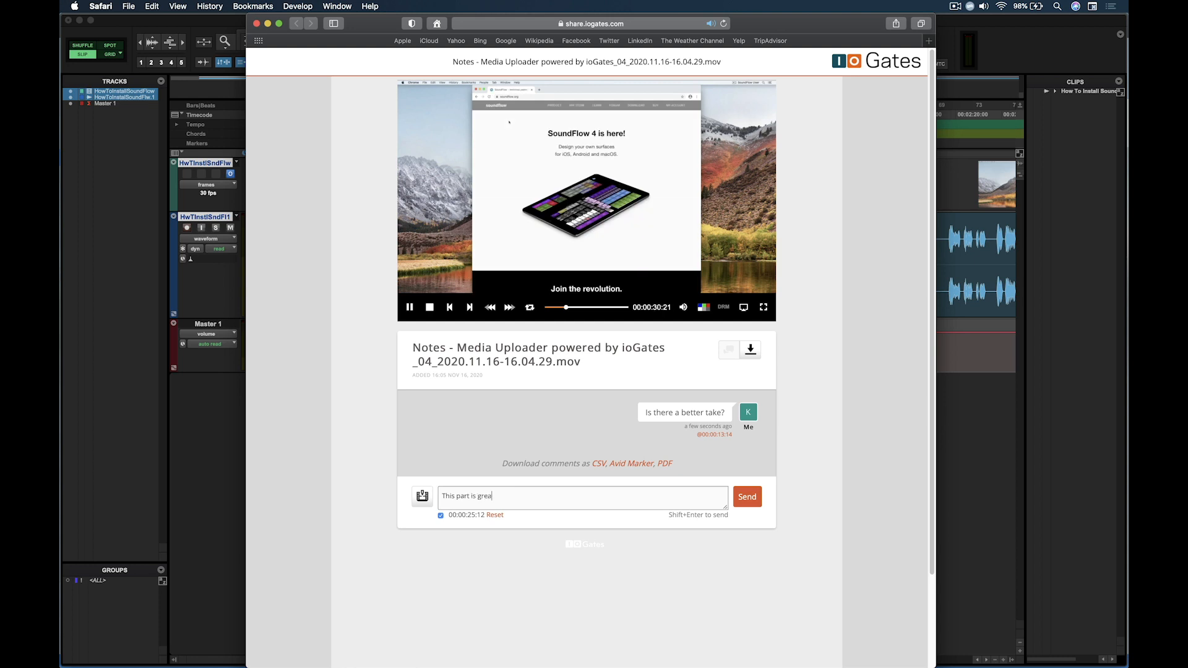
pyautogui.write('t!')
pyautogui.hotkey('shift', 'Return')
pyautogui.write('Oop')
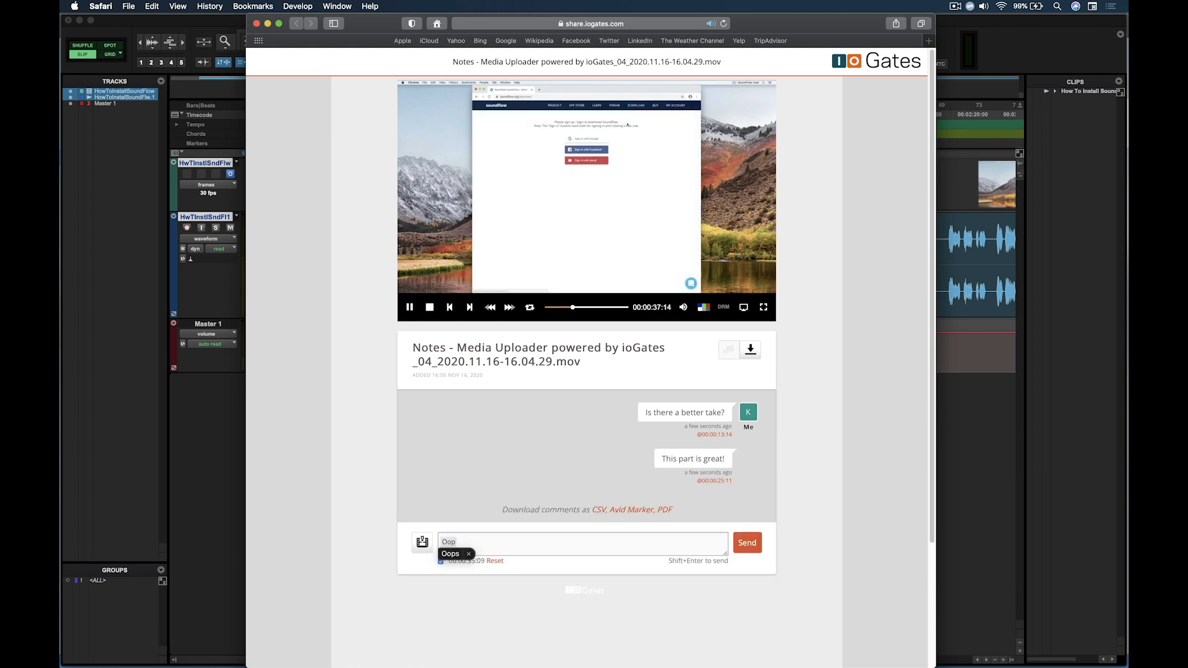
pyautogui.write('s... Maybe fix this?')
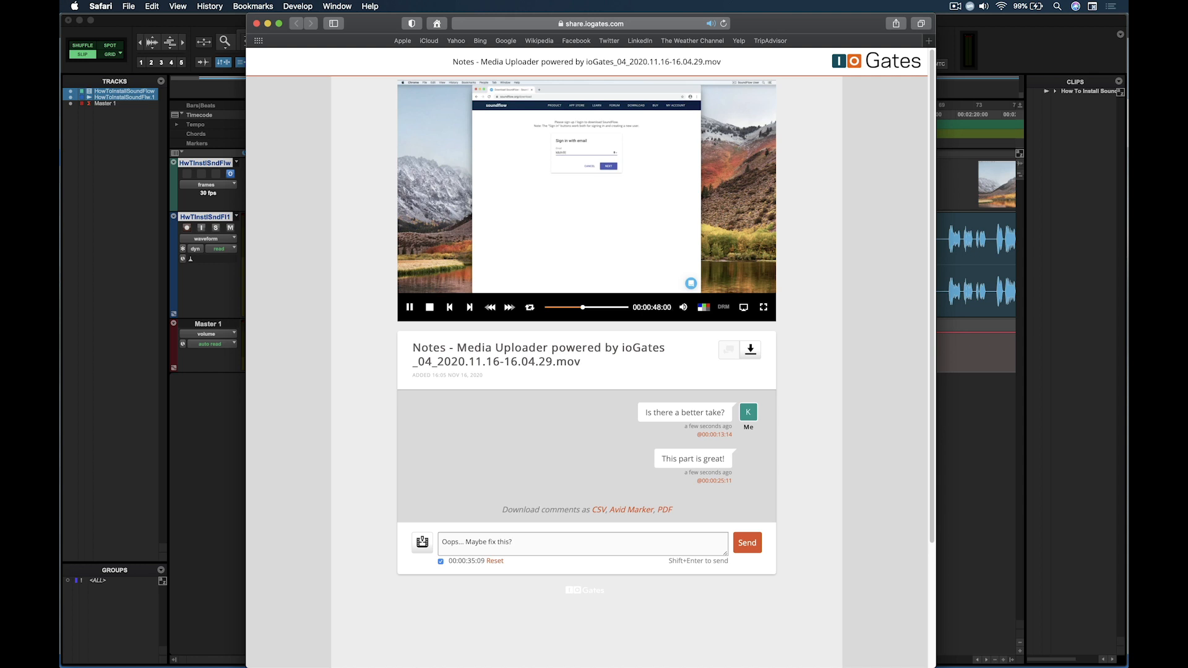
pyautogui.hotkey('shift', 'Return')
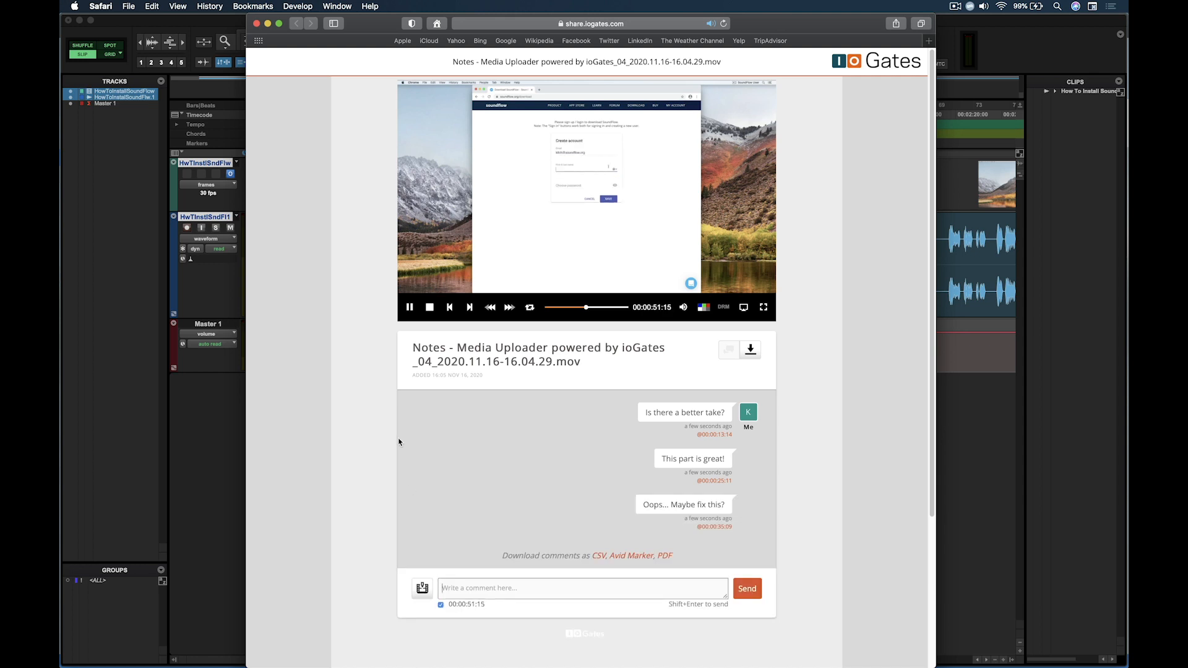
# Pause the shared video, try its reverse and variable-speed forward playback, and stop at about 00:01:02:04
pyautogui.click(408, 310)
pyautogui.press('j')
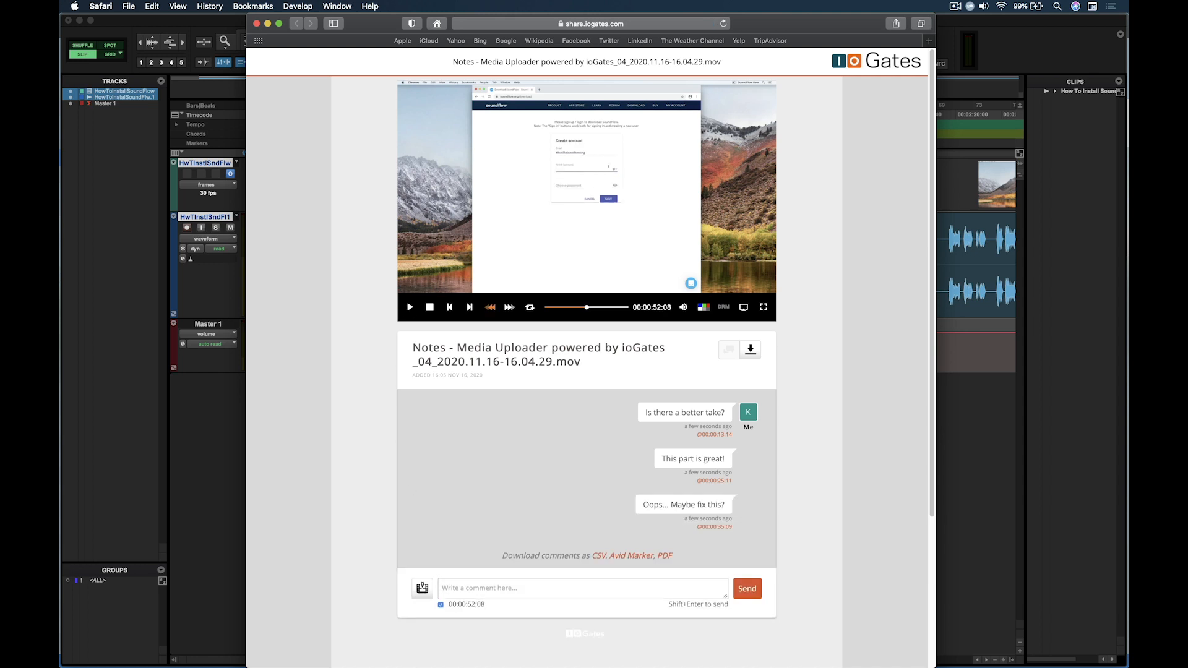
pyautogui.press('k')
pyautogui.press('l')
pyautogui.press('l')
pyautogui.press('l')
pyautogui.press('l')
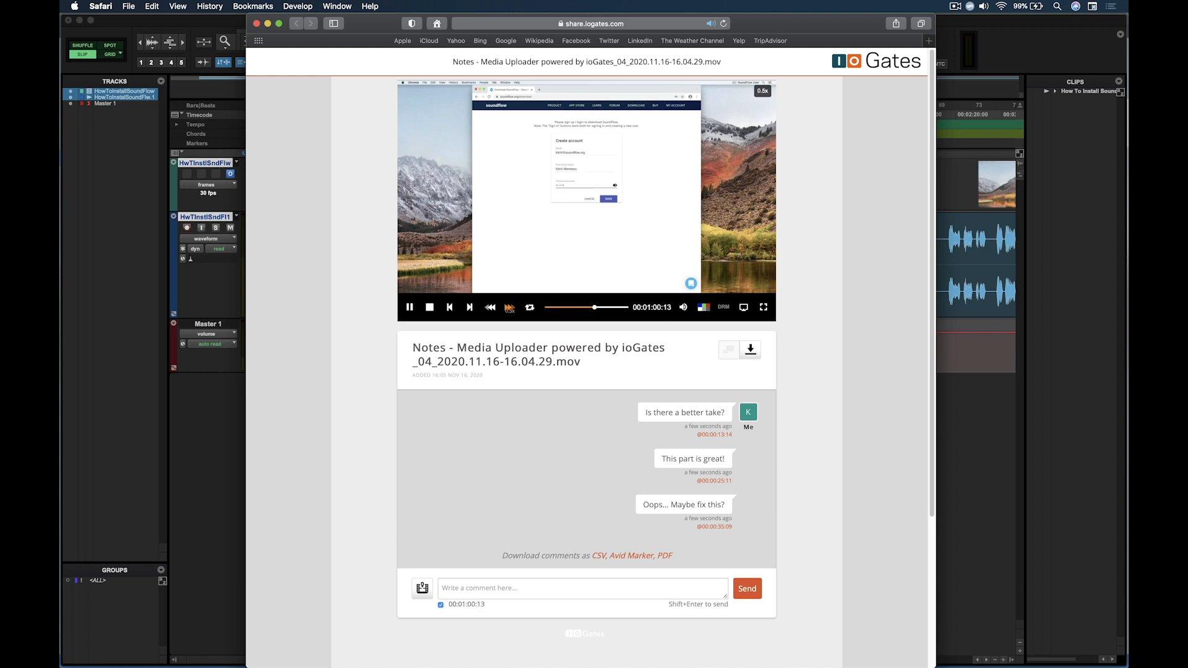
pyautogui.press('l')
pyautogui.press('k')
# Copy the ioGates share page's address, then switch to Pro Tools and move the Notes window down over the tracks
pyautogui.click(509, 25)
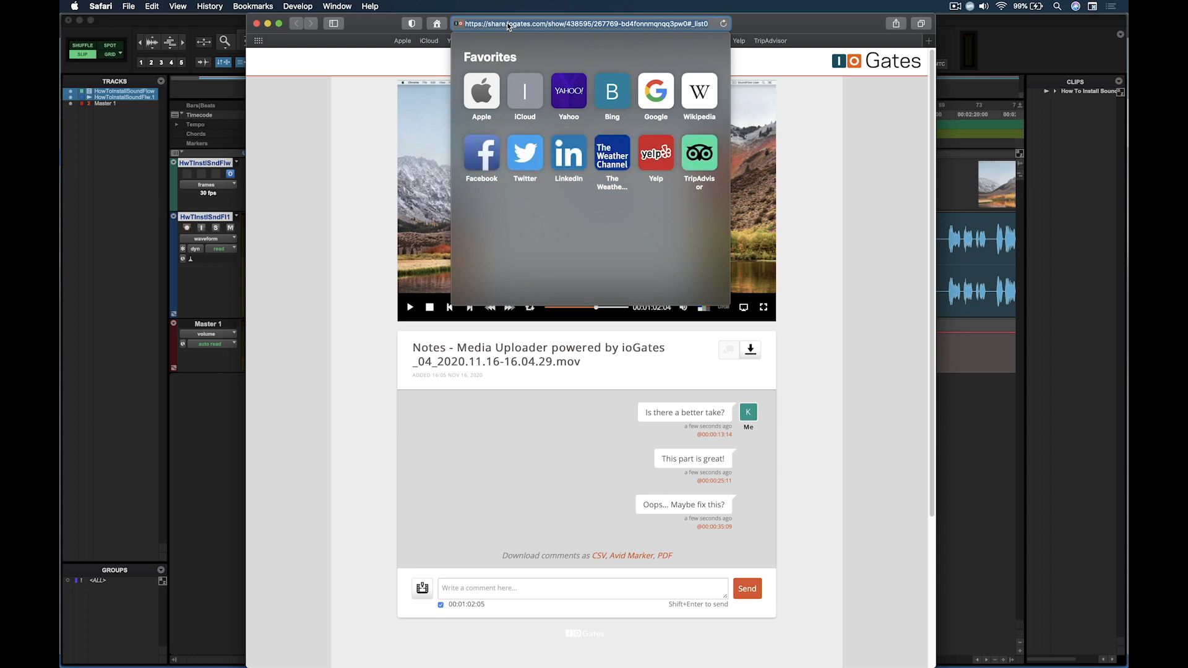
pyautogui.press('super+Tab')
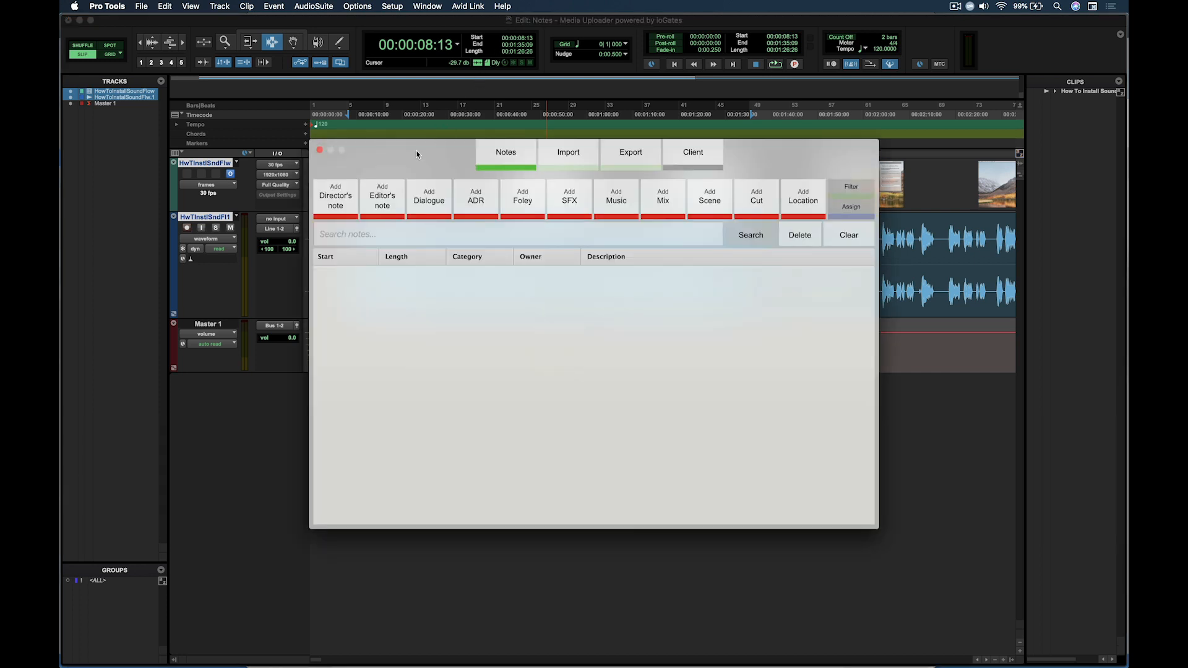
pyautogui.moveTo(417, 155); pyautogui.dragTo(325, 265)
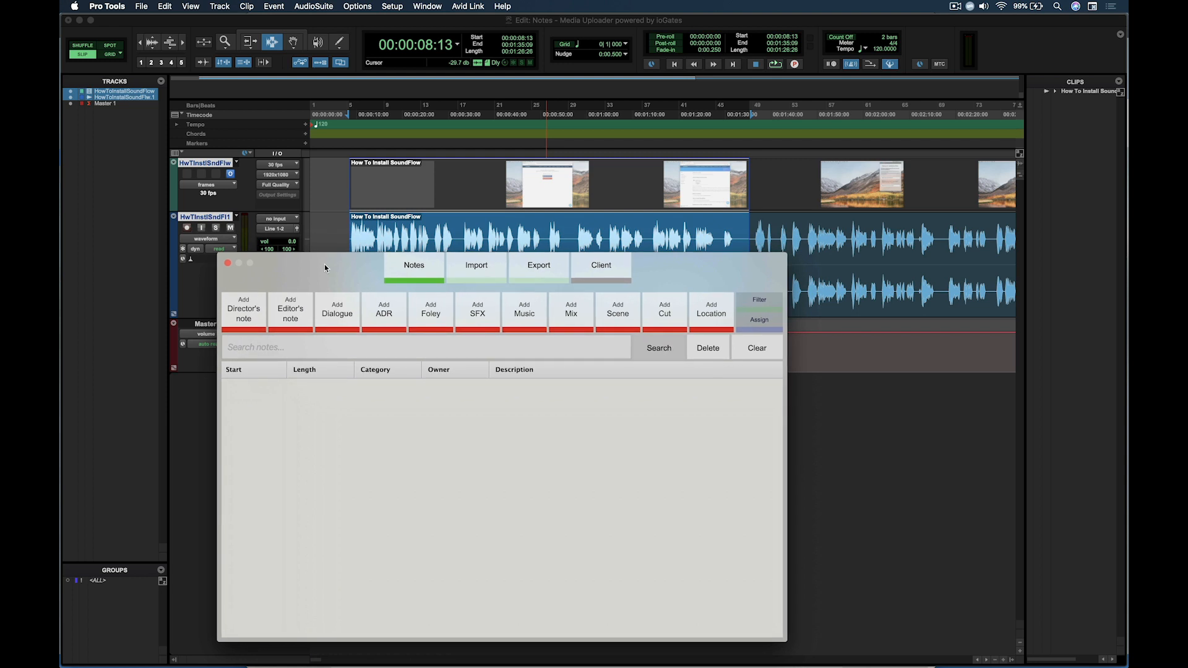
# Import the review comments into Notes from the copied ioGates share link, assigning them the Director category
pyautogui.click(477, 273)
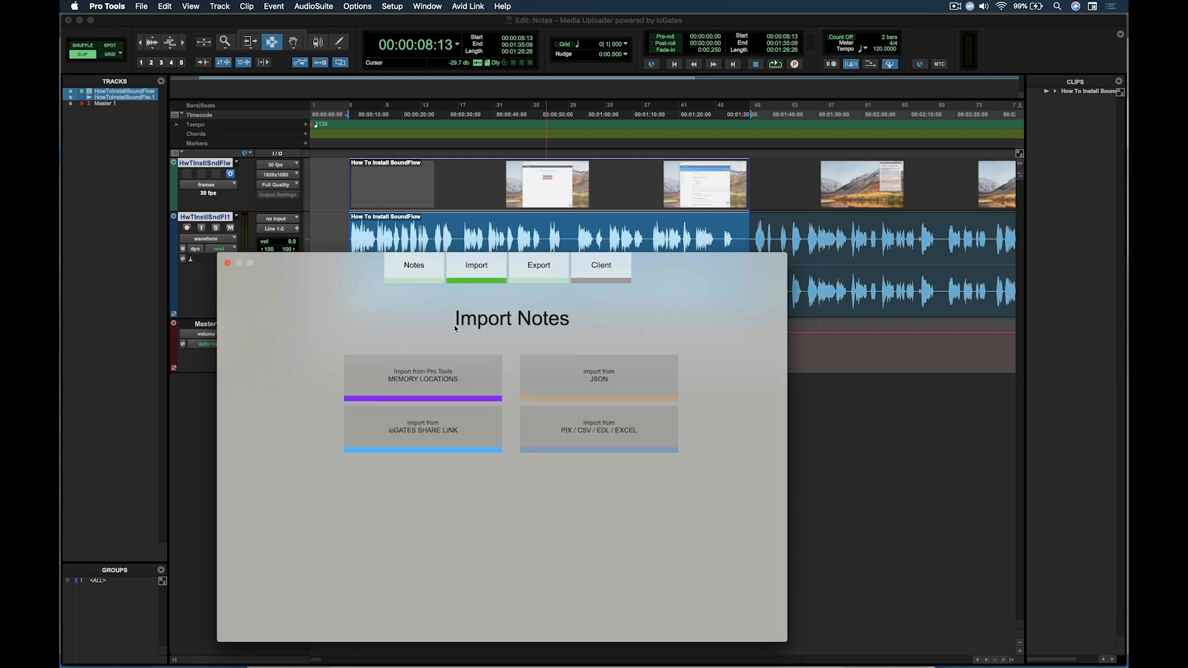
pyautogui.click(374, 427)
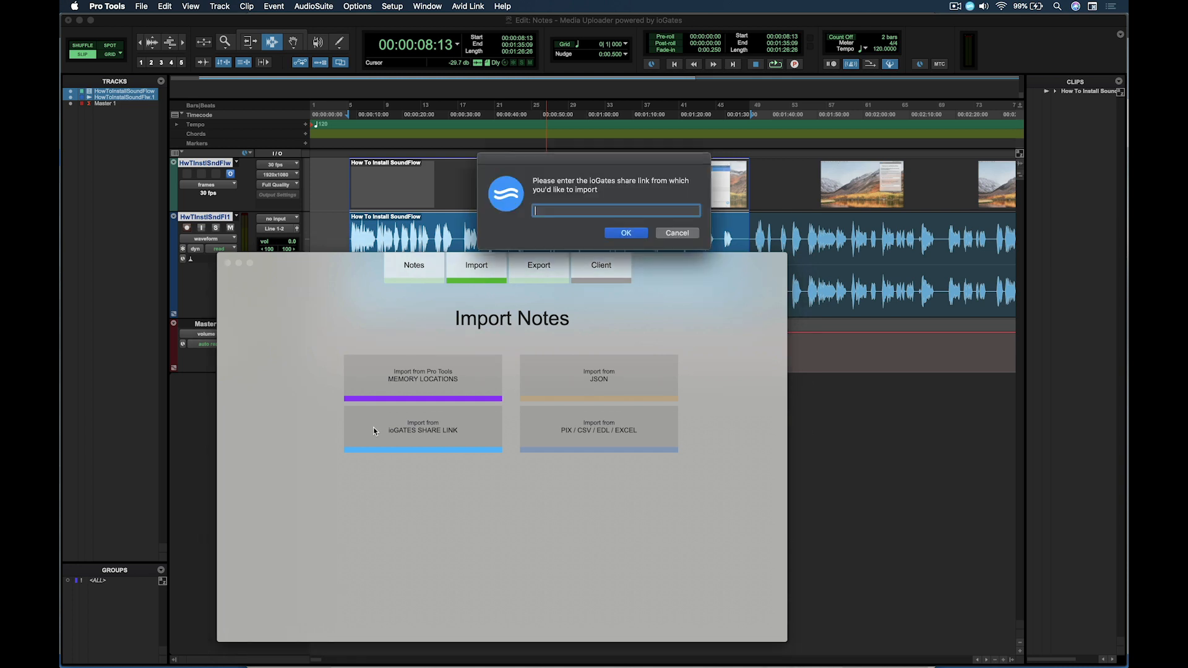
pyautogui.click(637, 236)
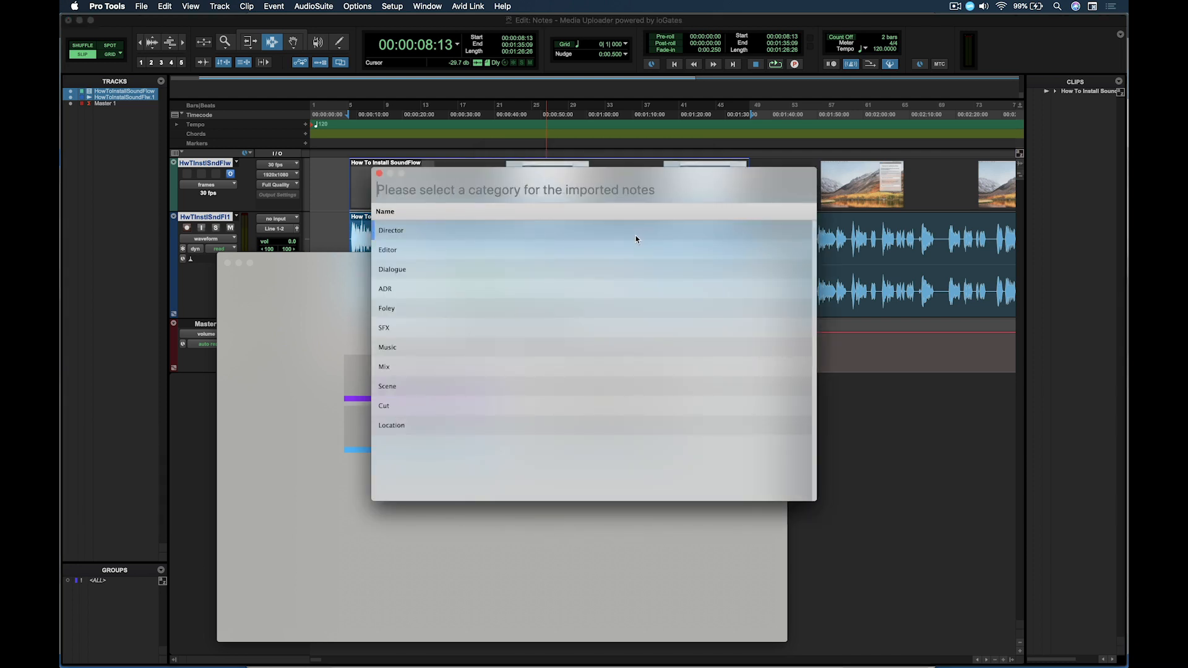
pyautogui.doubleClick(499, 231)
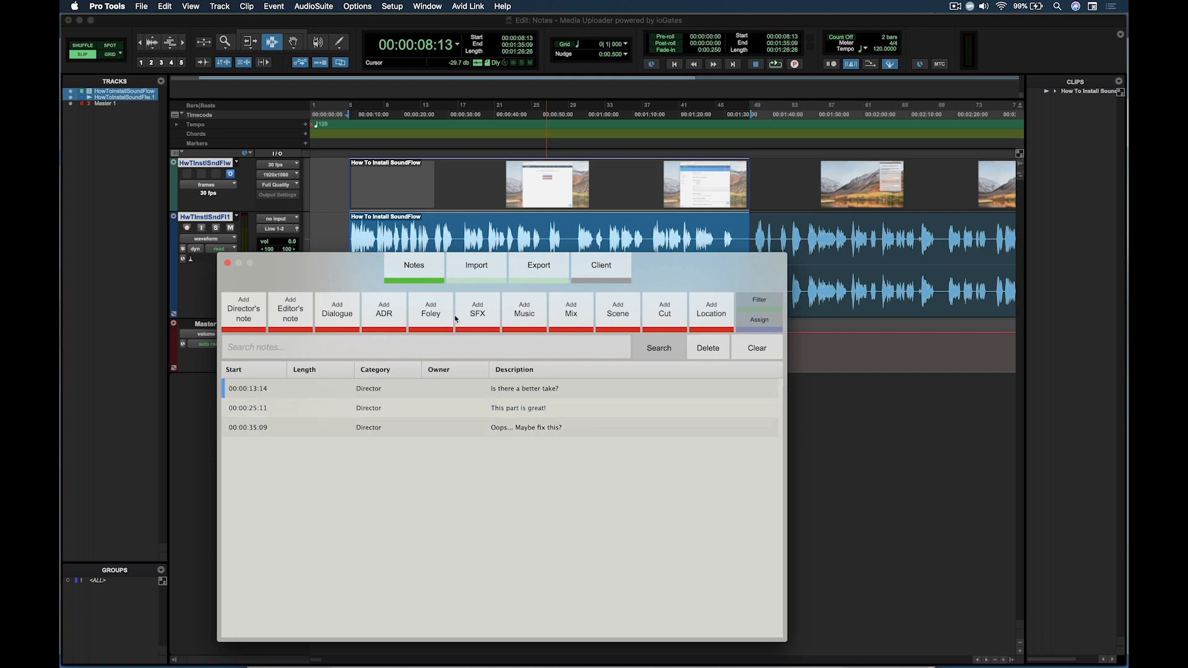
# Export the imported notes to Pro Tools memory locations and close the Notes window
pyautogui.click(532, 274)
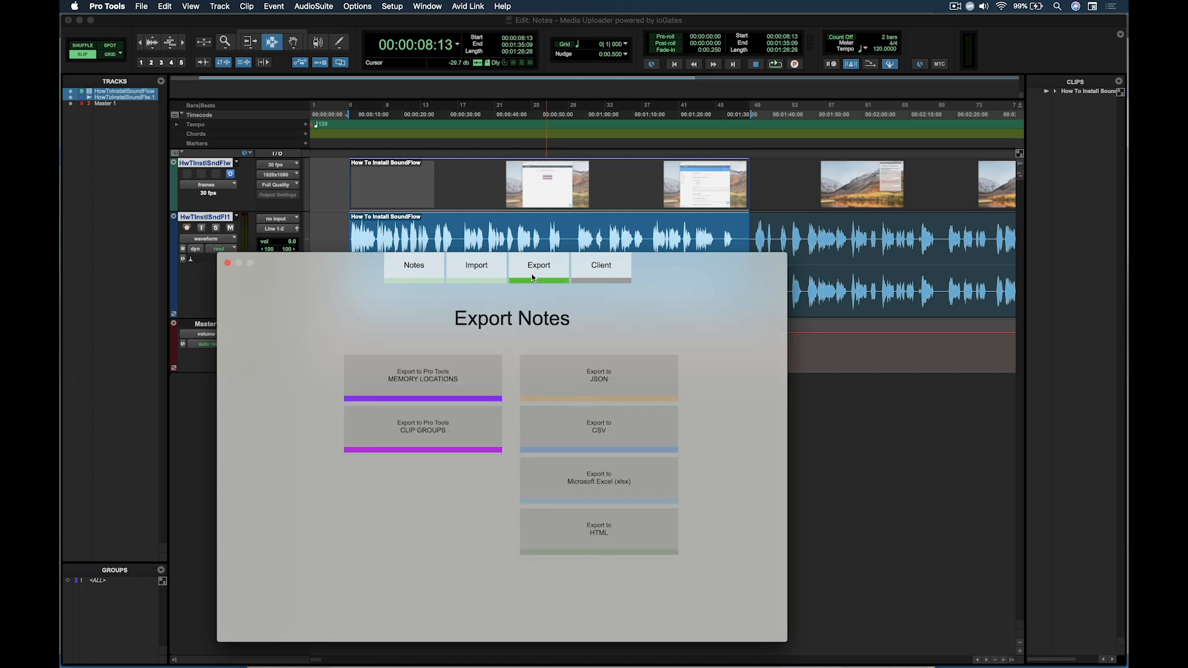
pyautogui.click(469, 380)
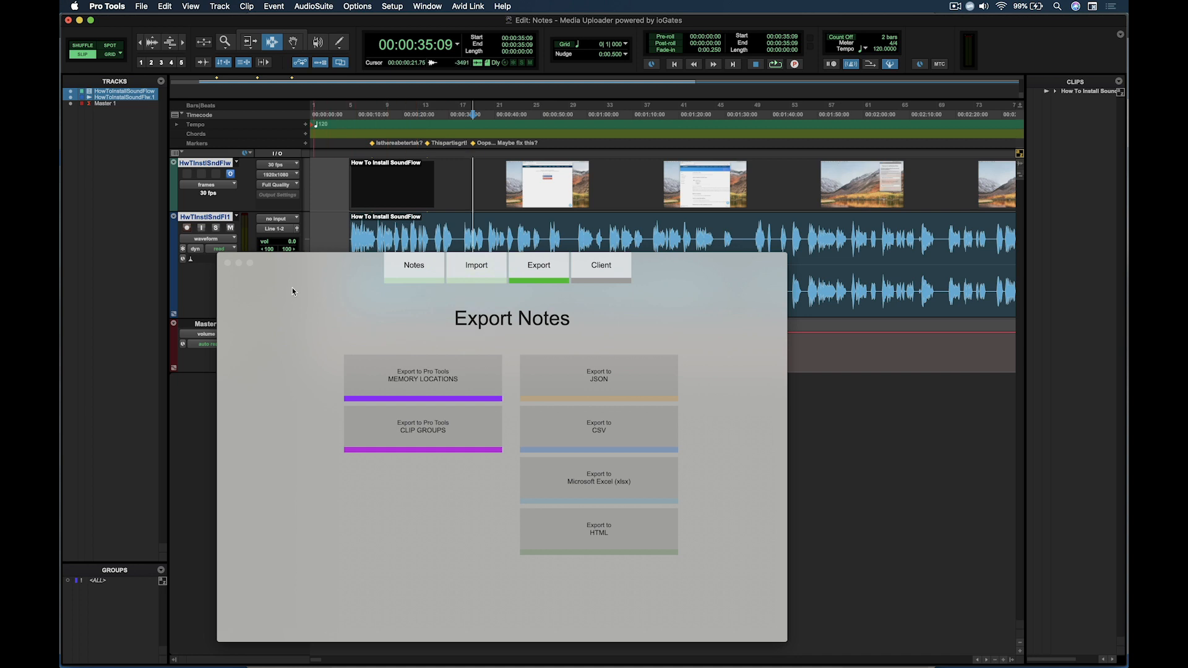
pyautogui.click(227, 264)
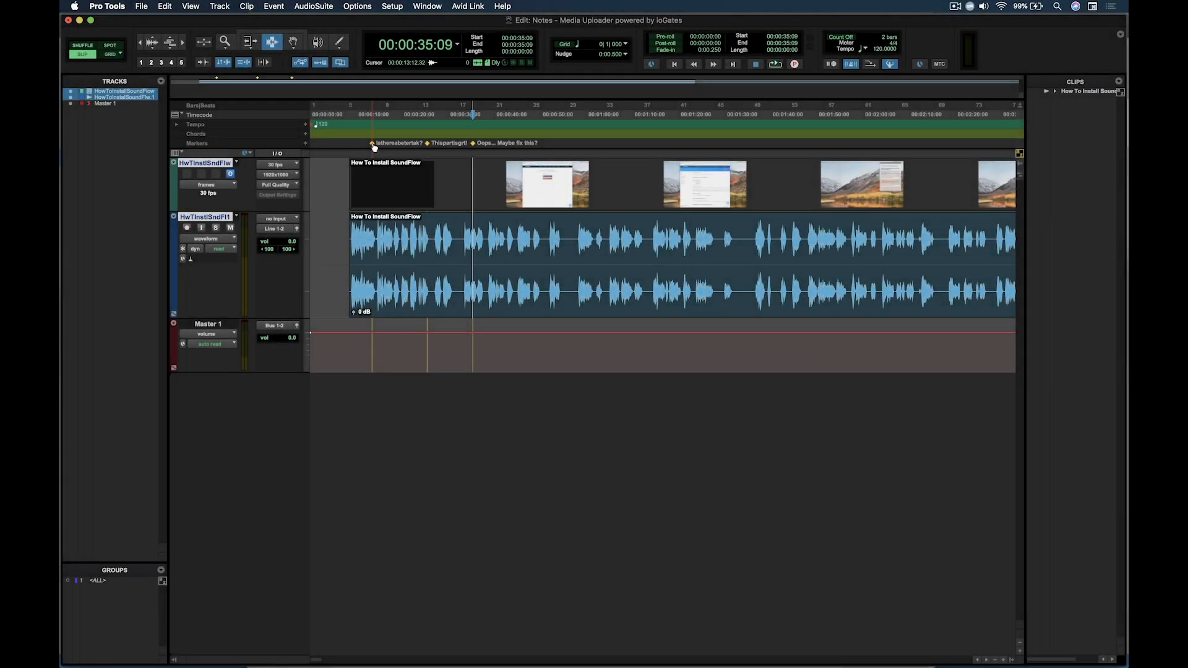
# Delete the three note markers from the Pro Tools Markers ruler
pyautogui.keyDown('alt'); pyautogui.click(373, 144); pyautogui.keyUp('alt')
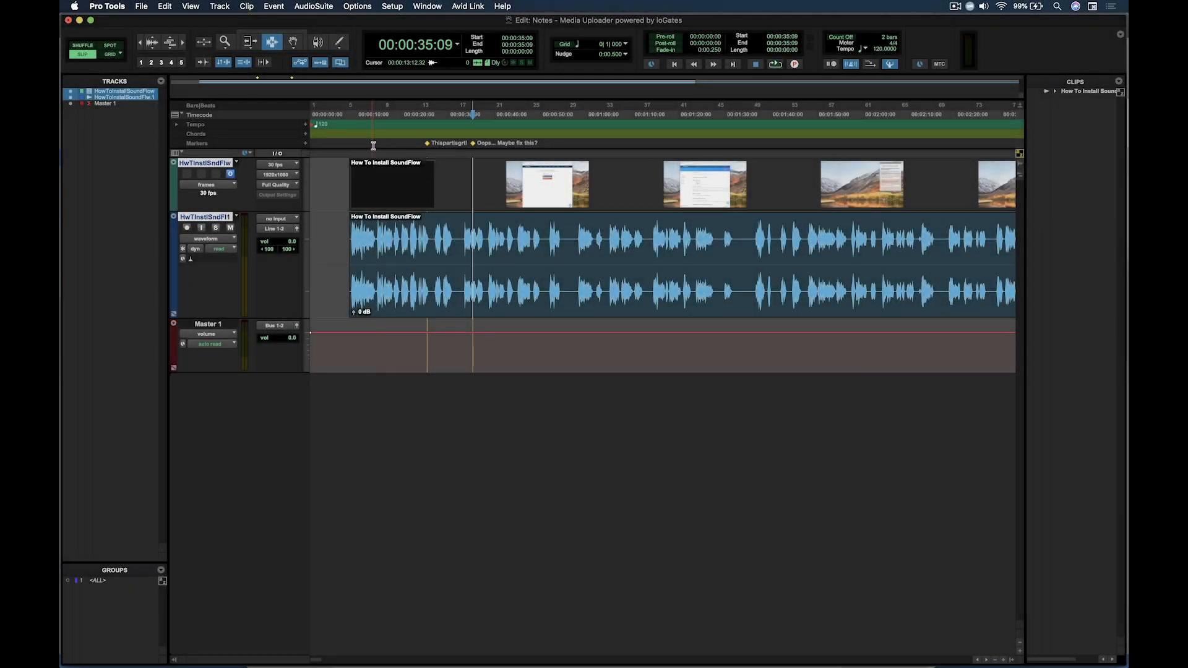
pyautogui.keyDown('alt'); pyautogui.click(426, 143); pyautogui.keyUp('alt')
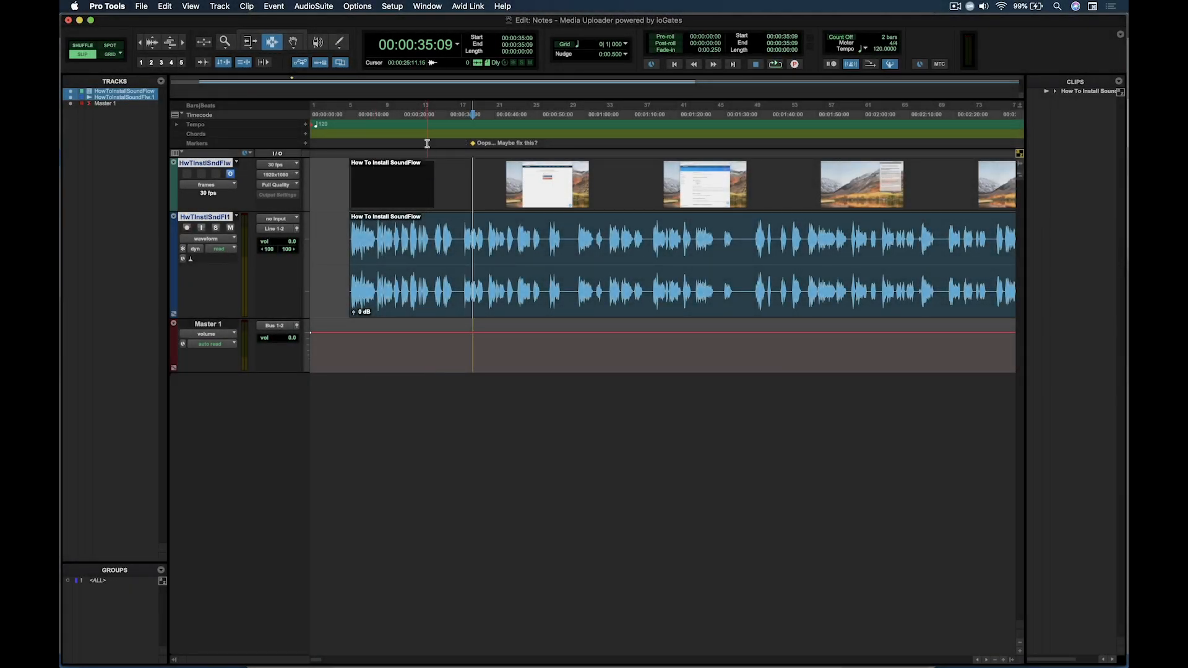
pyautogui.keyDown('alt'); pyautogui.click(475, 145); pyautogui.keyUp('alt')
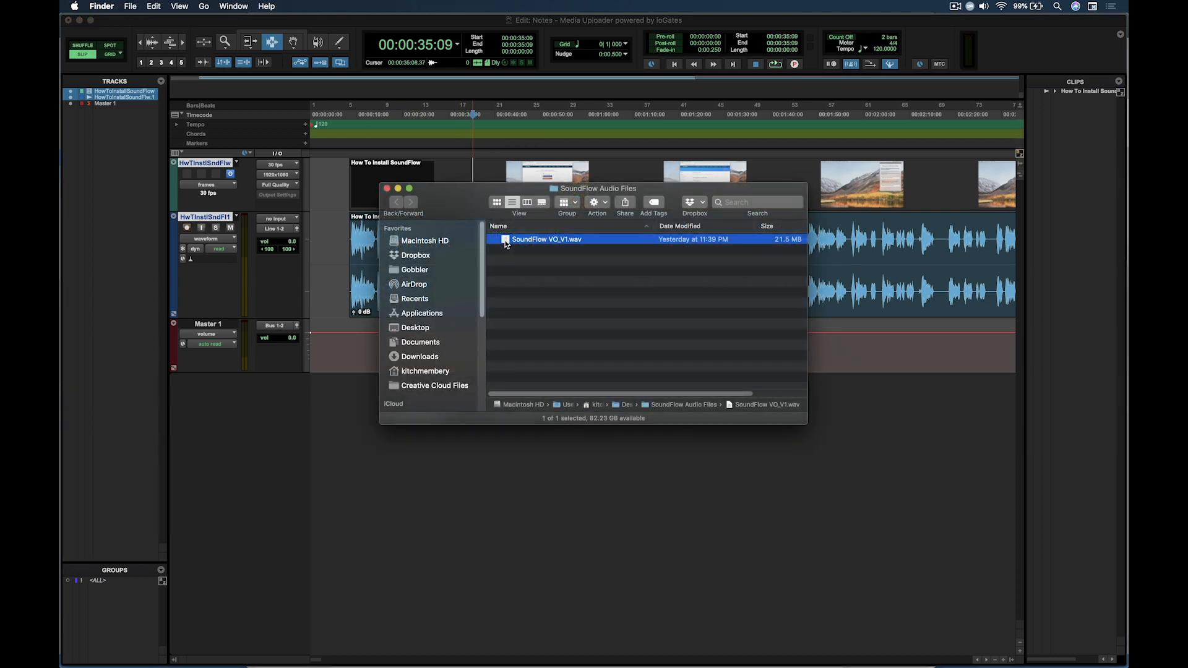
# Open the media uploader, choose the selected Finder file SoundFlow VO_V1.wav for sharing, and enter the recipient's email address
pyautogui.press('ctrl+alt+super+n')
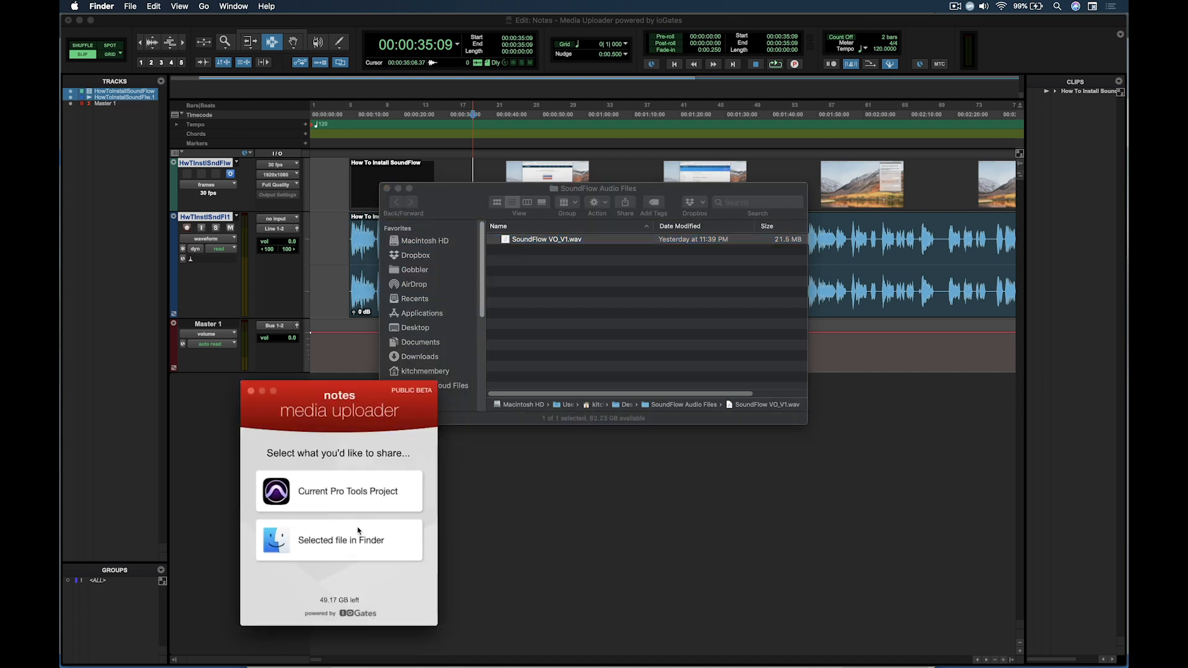
pyautogui.click(345, 551)
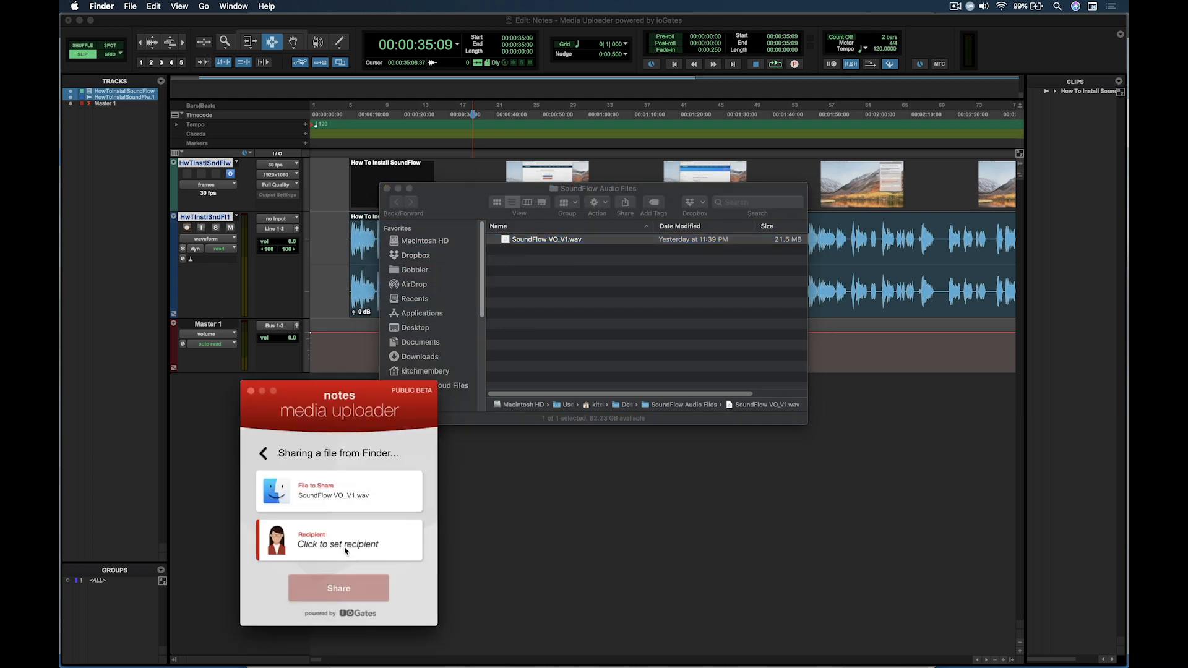
pyautogui.click(389, 553)
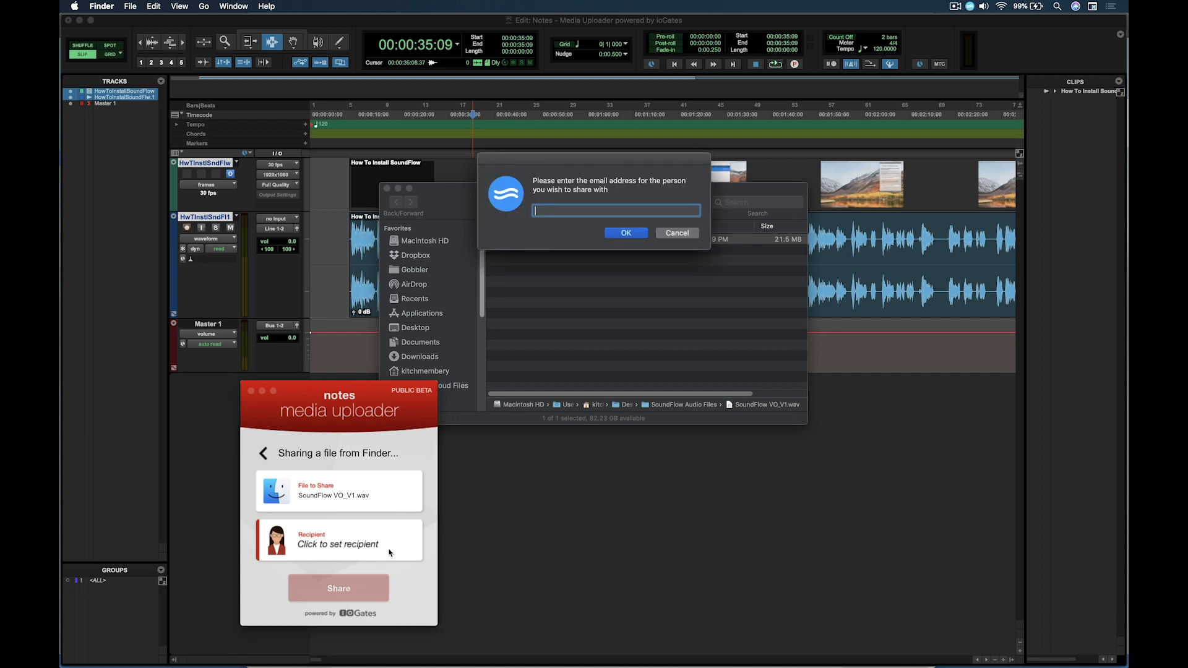
pyautogui.click(641, 233)
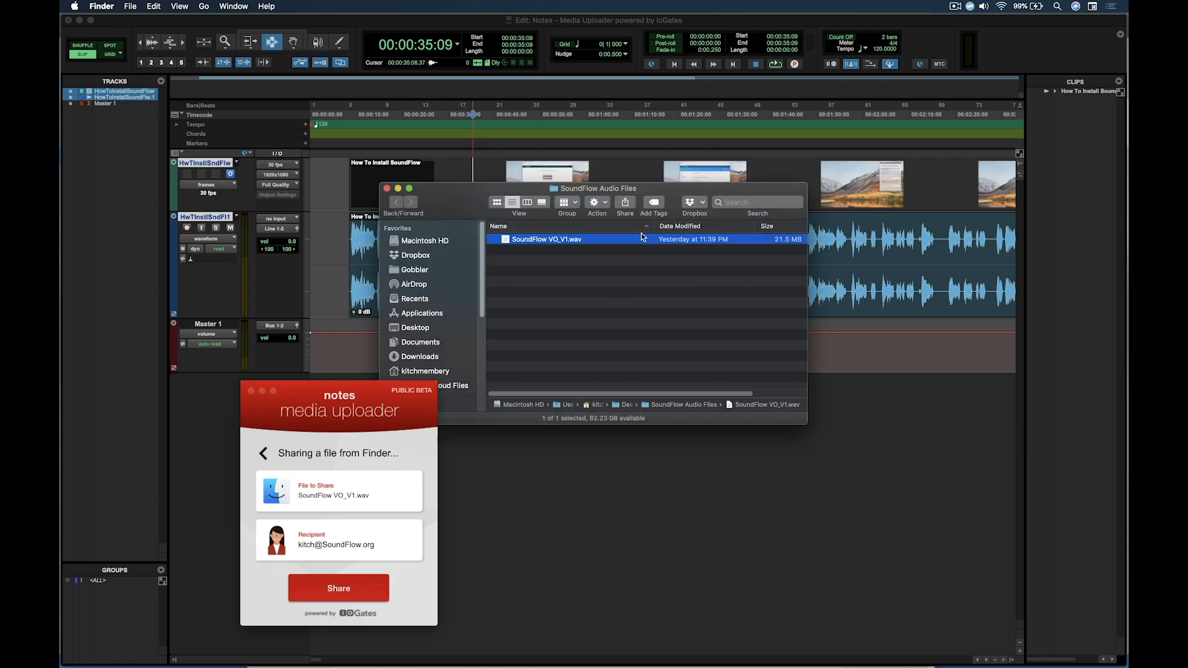